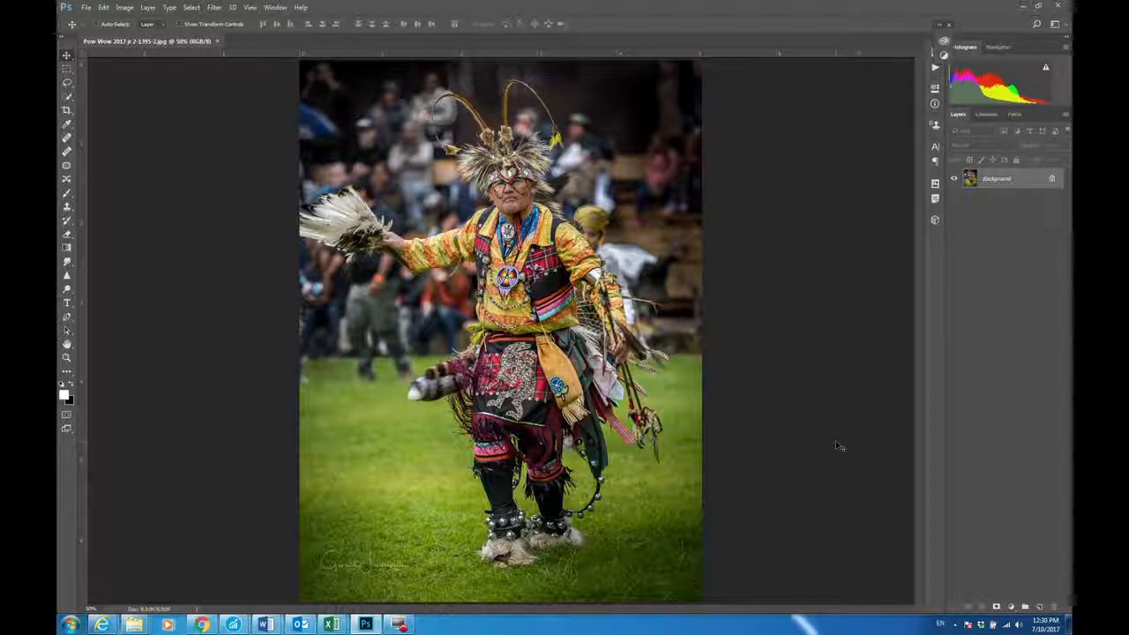
Step: Duplicate the Background layer and add a Curves adjustment above it, brightening the midtones sampled from the dancer's face
key("ctrl+j")
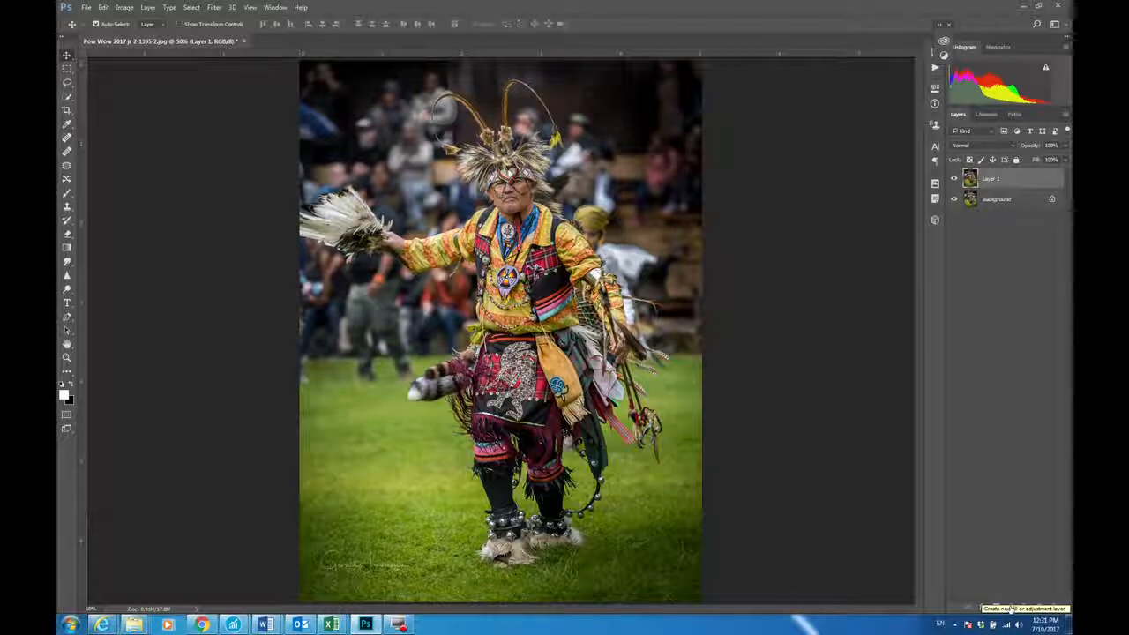
left_click(1012, 608)
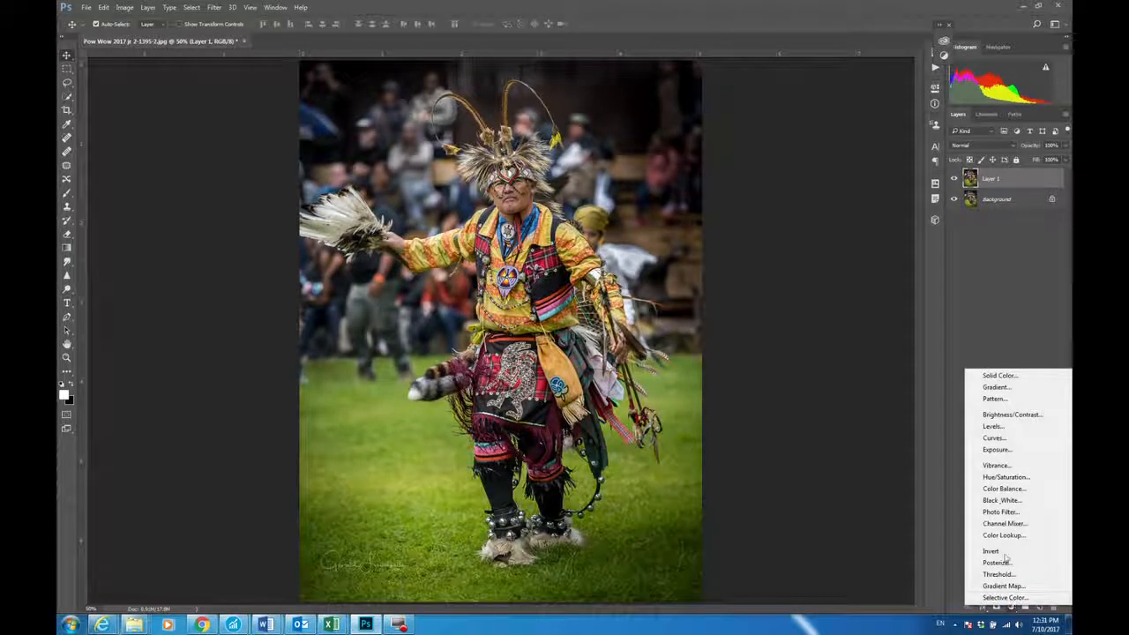
left_click(995, 439)
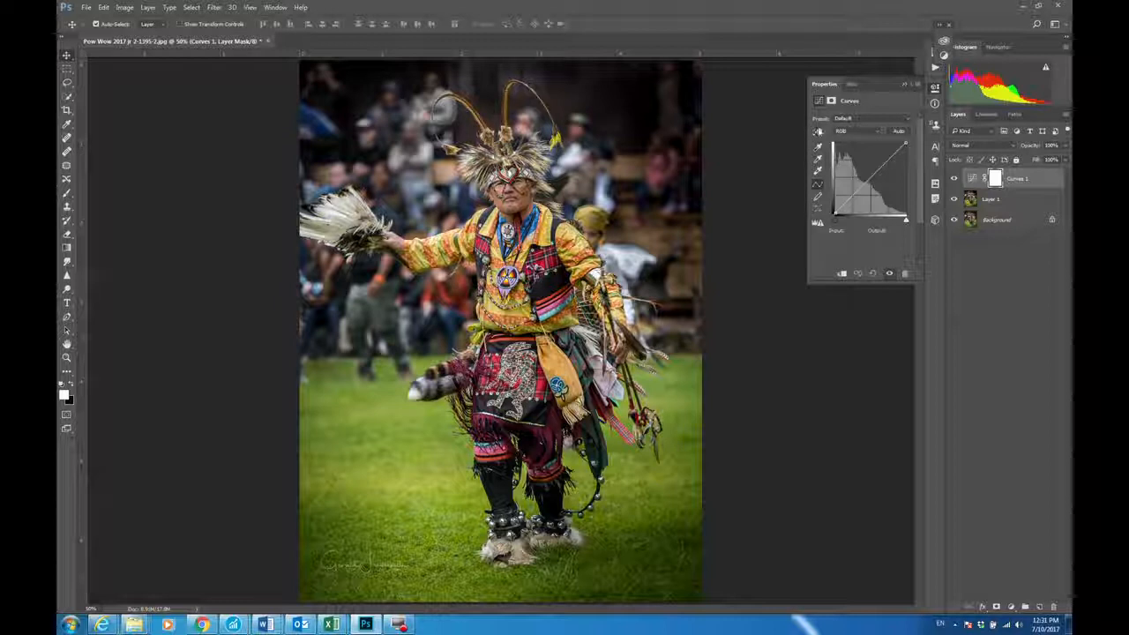
left_click(817, 132)
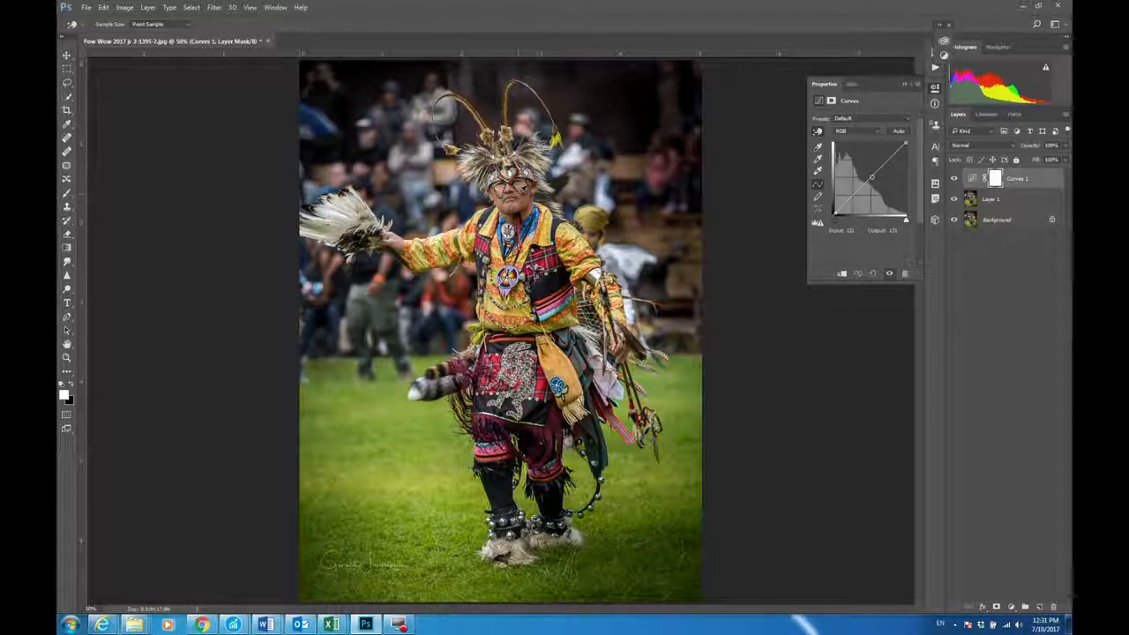
mouse_move(521, 190)
left_mouse_down()
mouse_move(522, 205)
mouse_move(521, 177)
left_mouse_up()
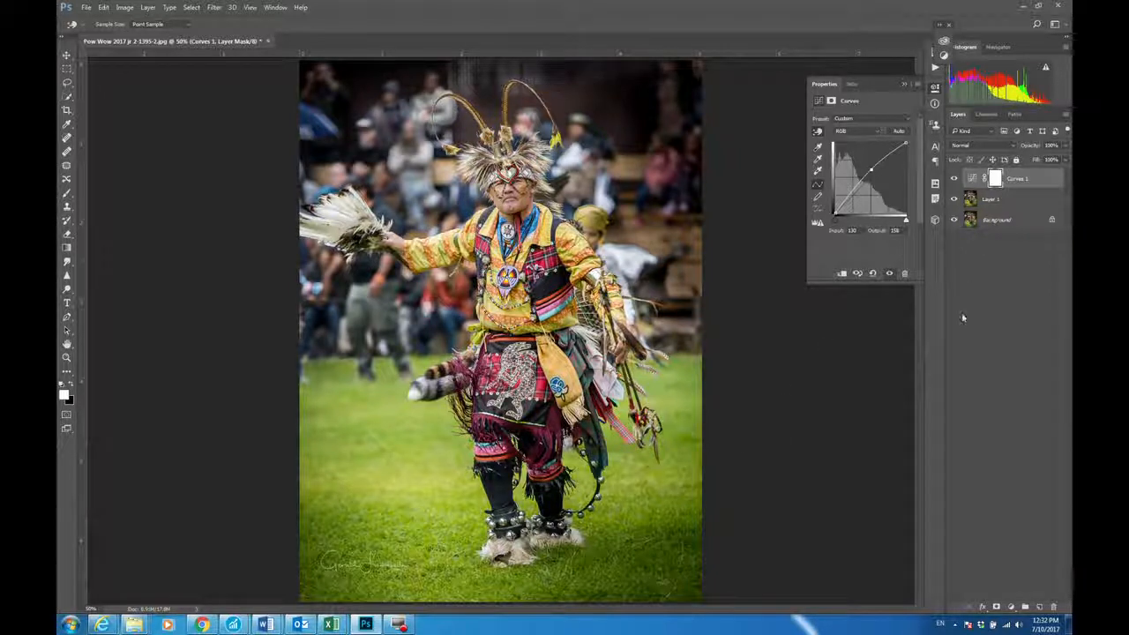
Step: Invert the Curves mask to black, brush the dancer's face in with white at 32% flow, and compare before and after
key("ctrl+i")
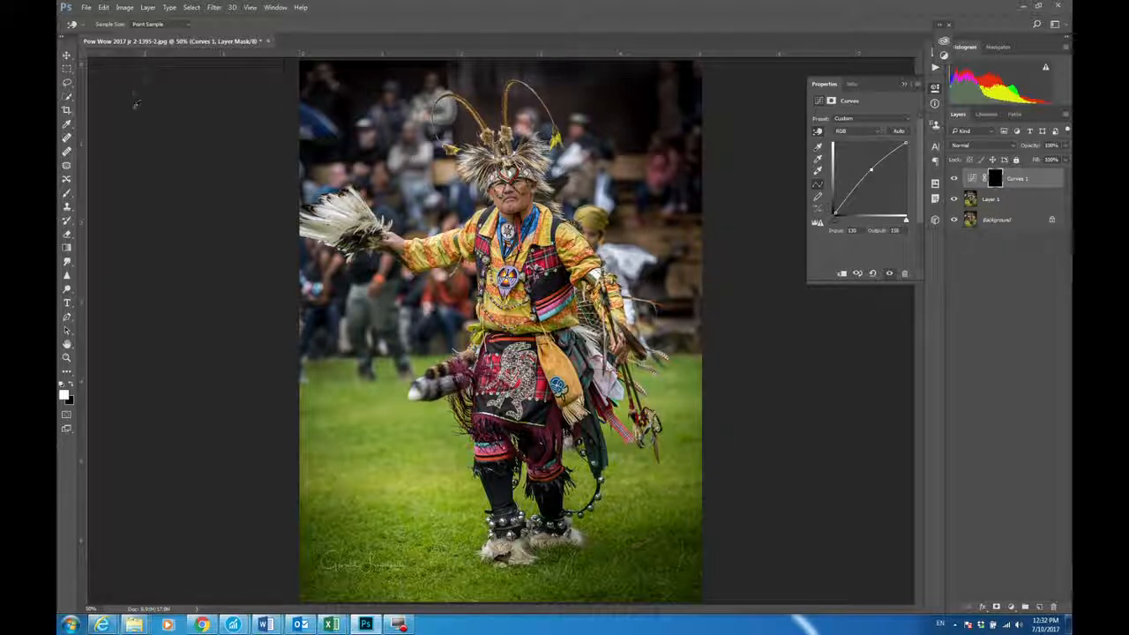
left_click(67, 194)
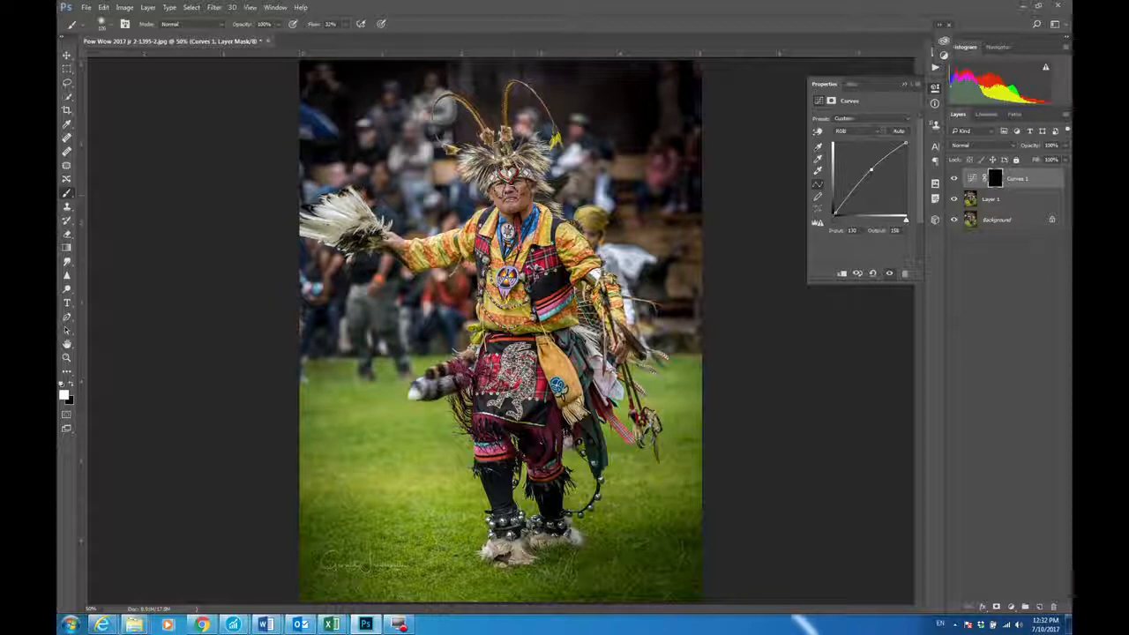
mouse_move(512, 199)
left_mouse_down()
mouse_move(502, 192)
mouse_move(523, 187)
mouse_move(511, 192)
mouse_move(521, 187)
mouse_move(520, 221)
mouse_move(498, 195)
mouse_move(521, 187)
mouse_move(509, 188)
mouse_move(521, 200)
left_mouse_up()
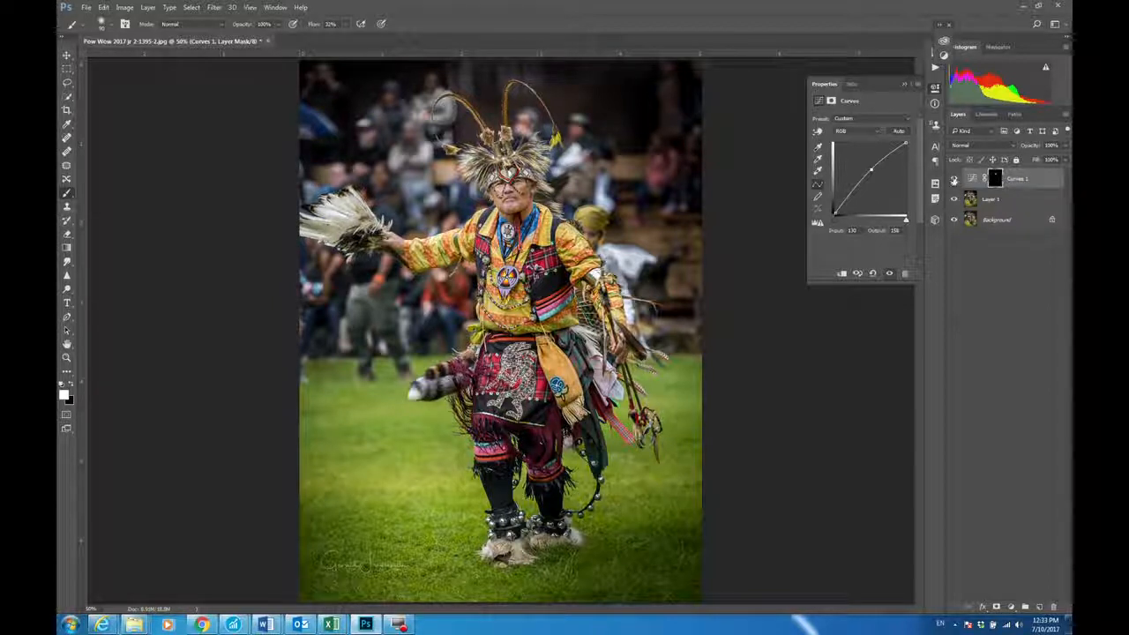
left_click(954, 179)
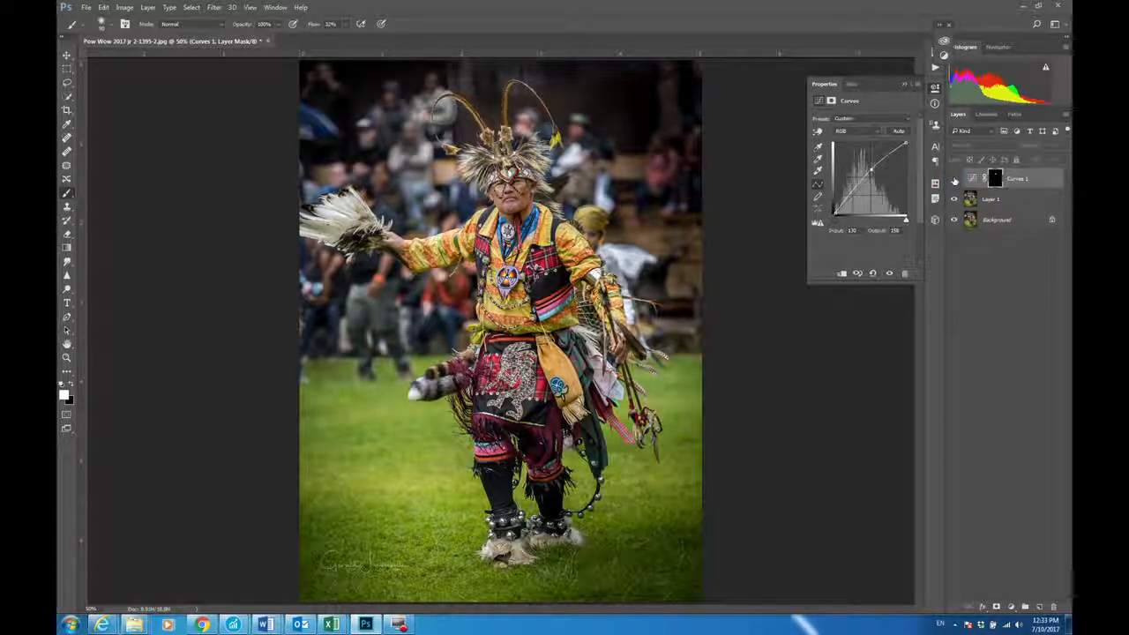
left_click(954, 179)
left_click(954, 179)
left_click(953, 179)
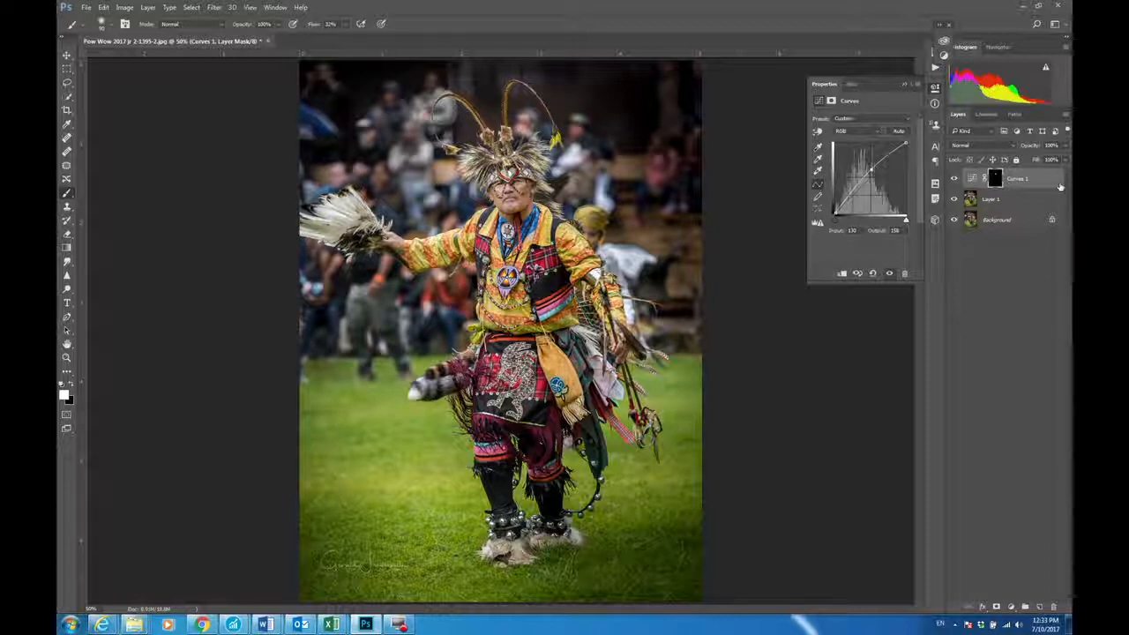
Step: Add a Hue/Saturation adjustment and raise the Reds saturation to +36 by sampling the dancer's red clothing
left_click(1011, 608)
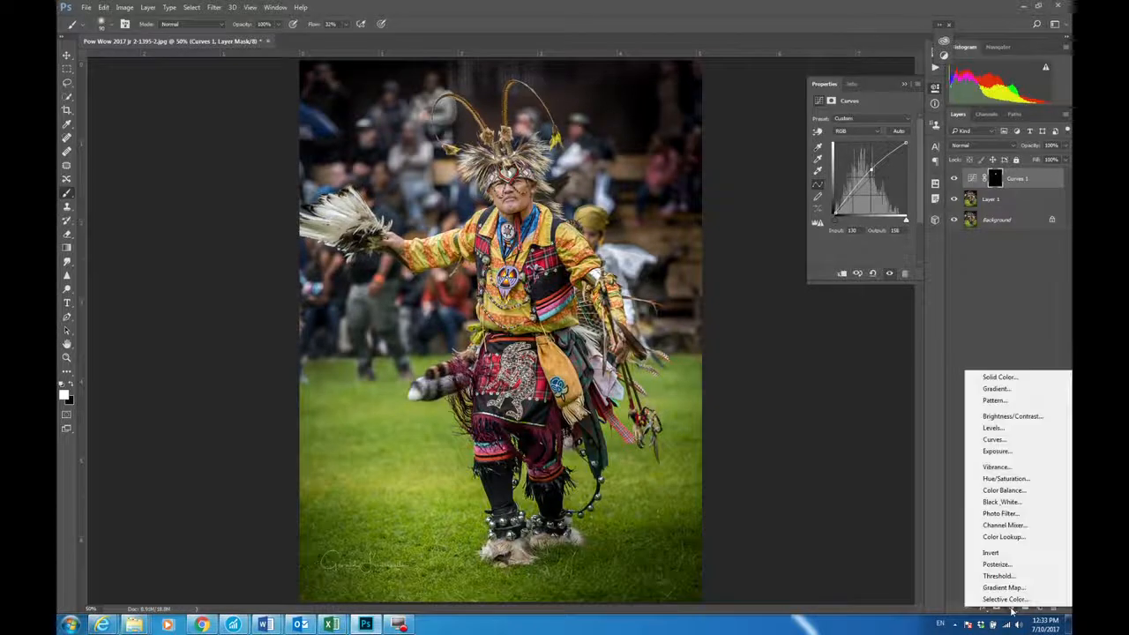
left_click(1003, 479)
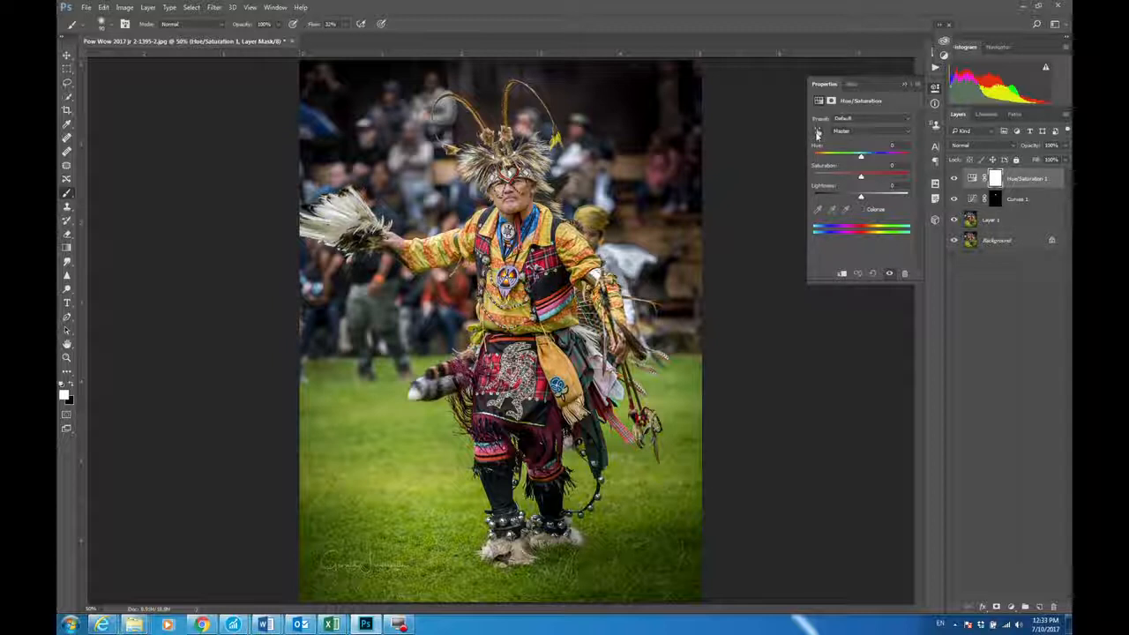
left_click(817, 132)
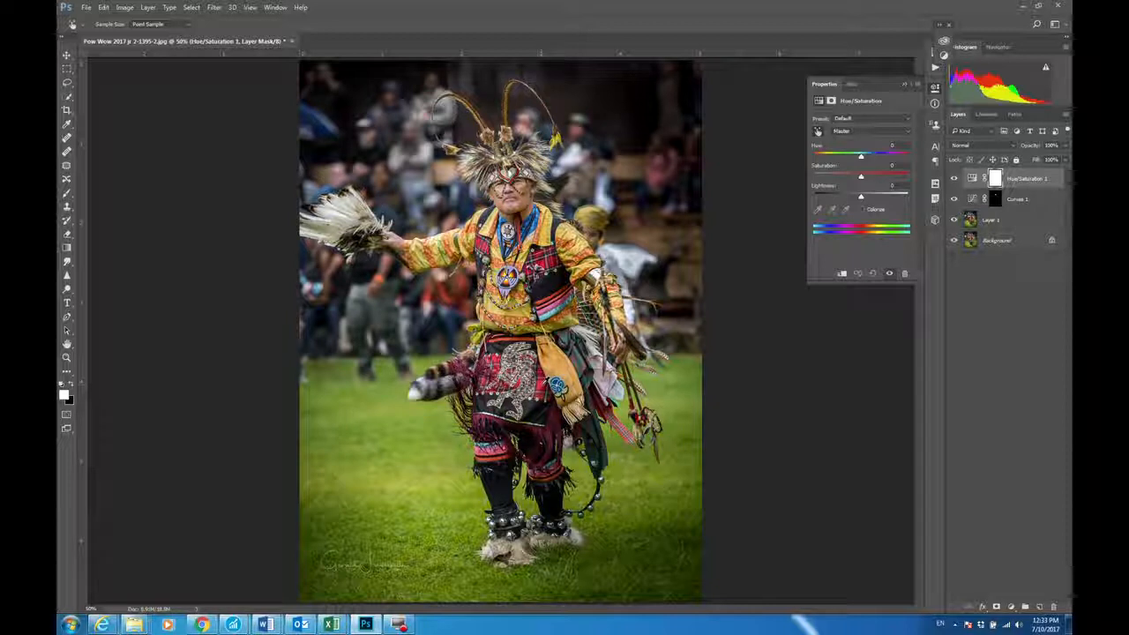
left_click_drag(541, 386, 561, 315)
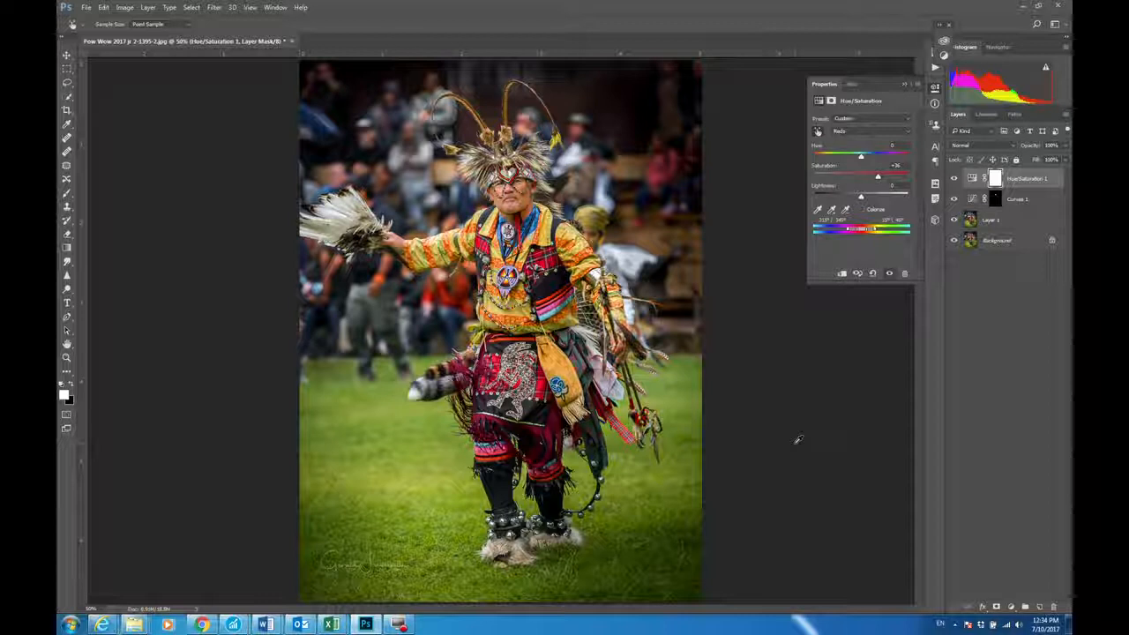
Step: Invert the Hue/Saturation mask to black and paint white at 100% flow over the dancer's red clothing and leggings
key("ctrl+i")
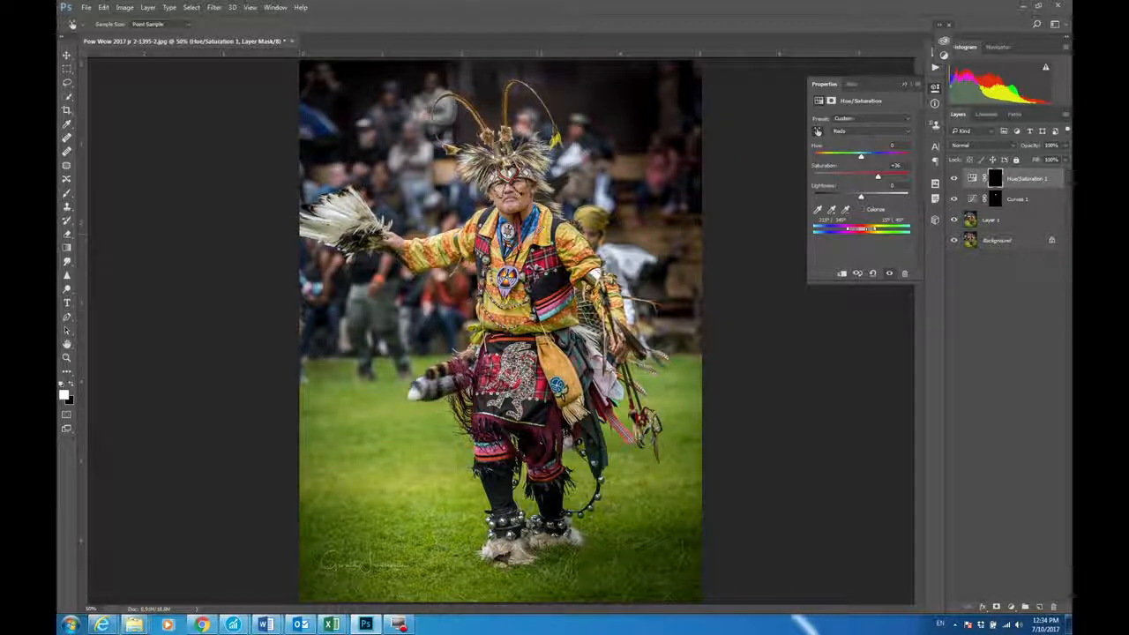
left_click(67, 194)
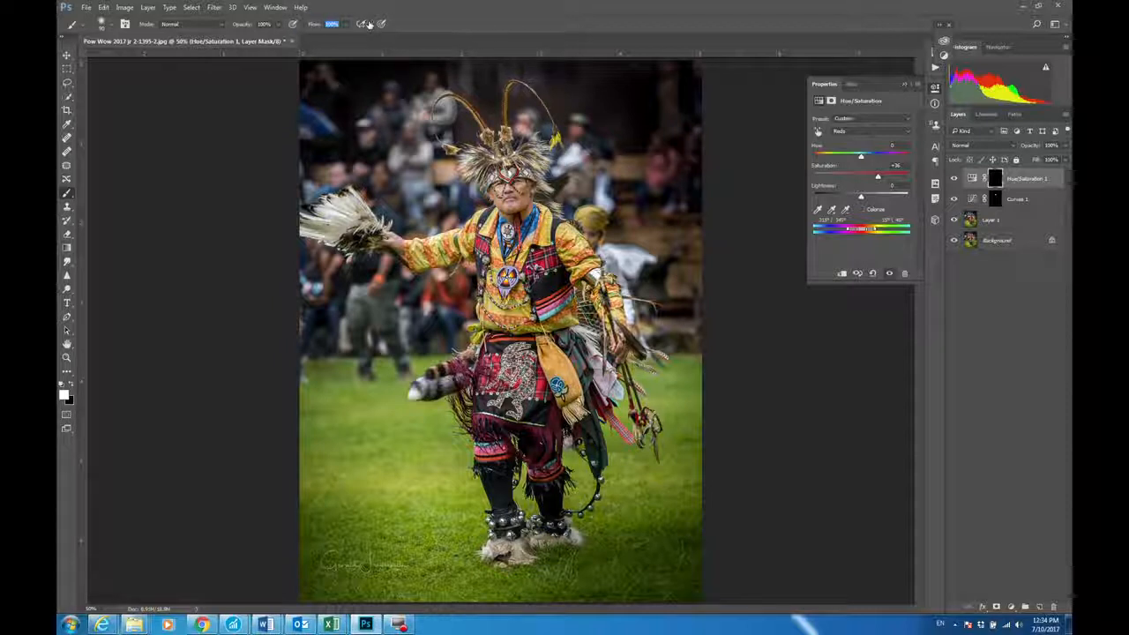
left_click(414, 27)
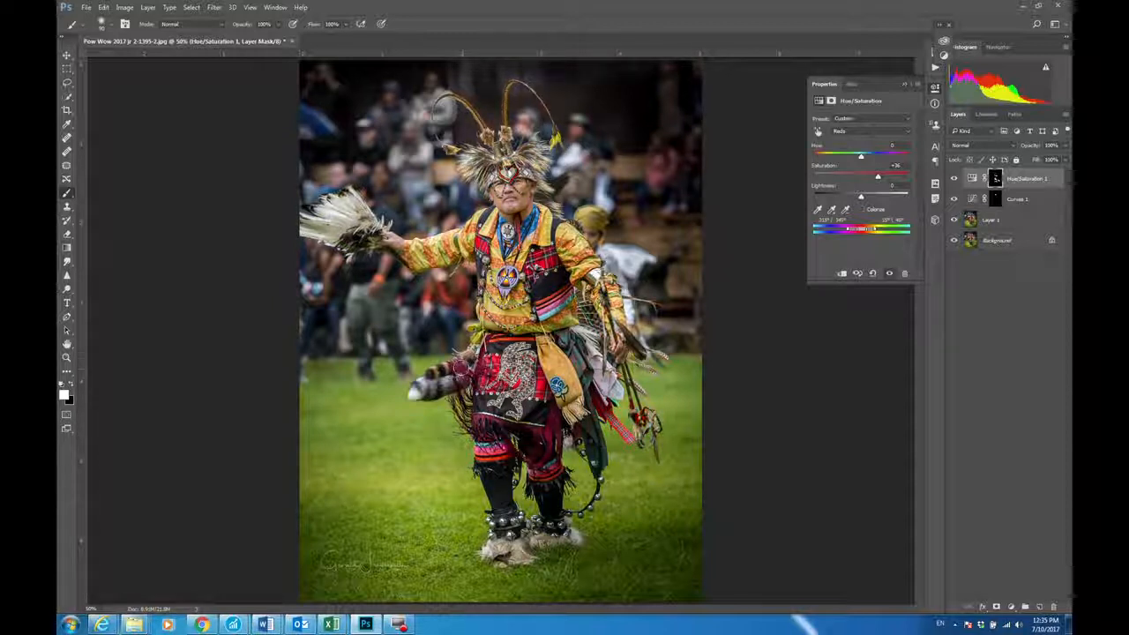
left_click_drag(494, 437, 501, 457)
left_click_drag(545, 487, 556, 426)
Step: Examine the red boost by toggling the Hue/Saturation layer's visibility and varying its opacity between 0% and 100%
left_click(955, 180)
left_click(954, 180)
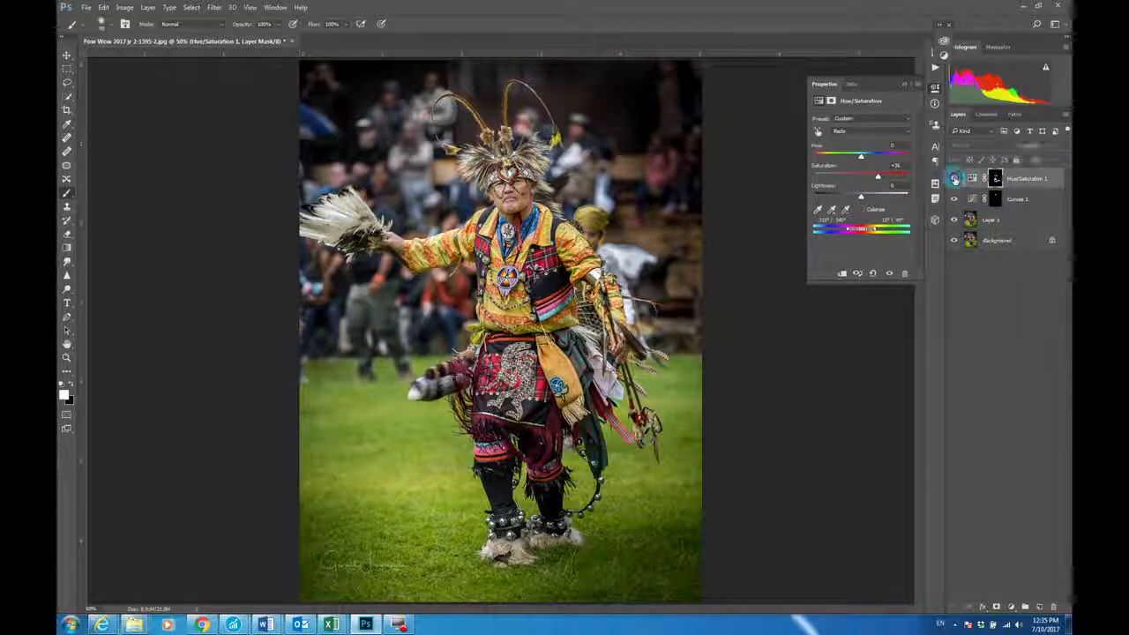
left_click(954, 180)
left_click(954, 180)
left_click(954, 180)
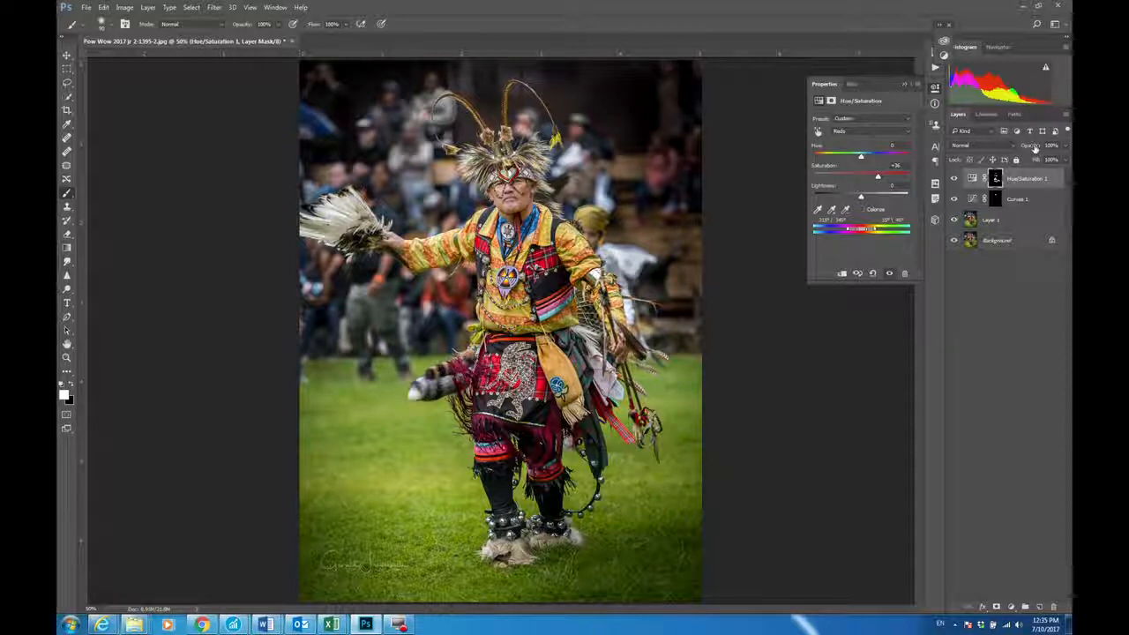
left_click_drag(1035, 148, 1013, 155)
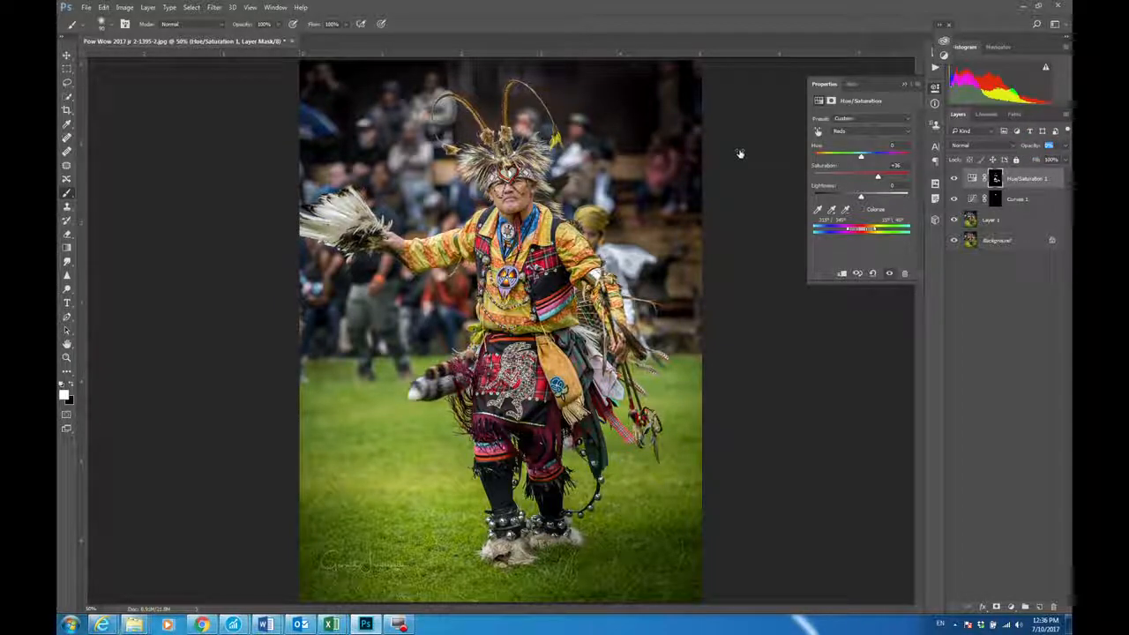
left_click_drag(741, 154, 1071, 169)
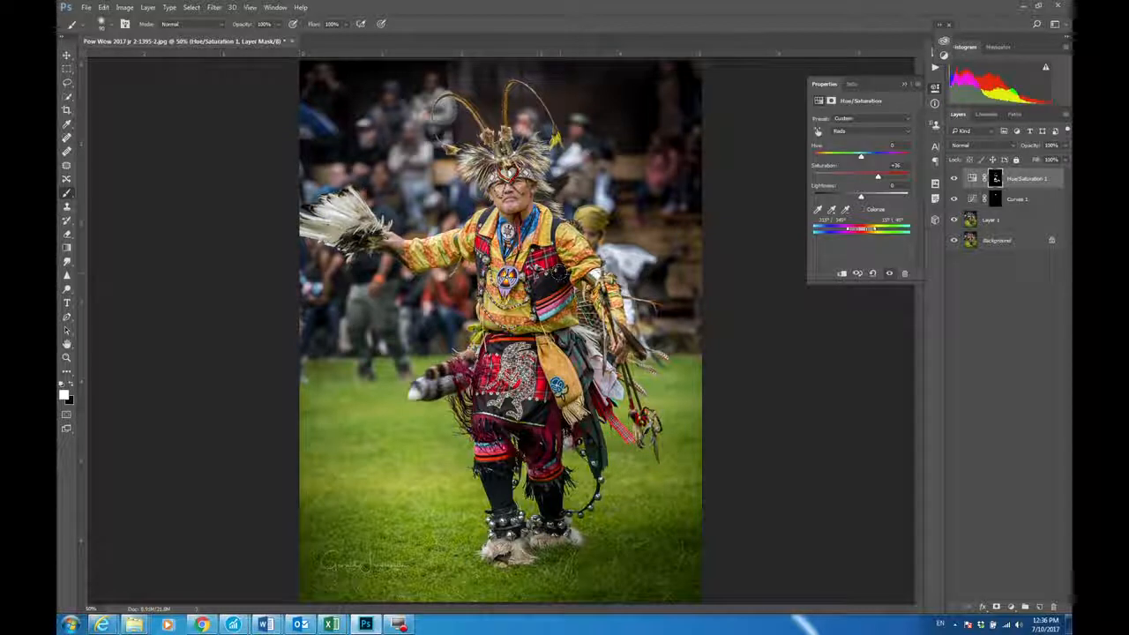
Step: Add a second Curves adjustment and darken the whole image by lowering the white point's output to about 67
left_click(1012, 608)
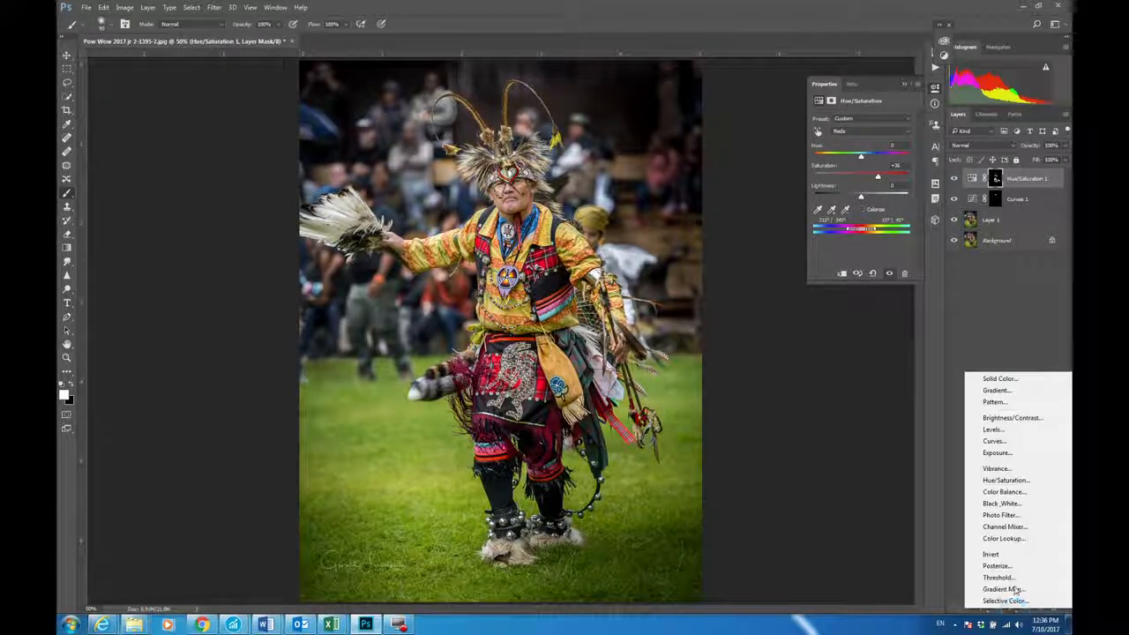
left_click(992, 441)
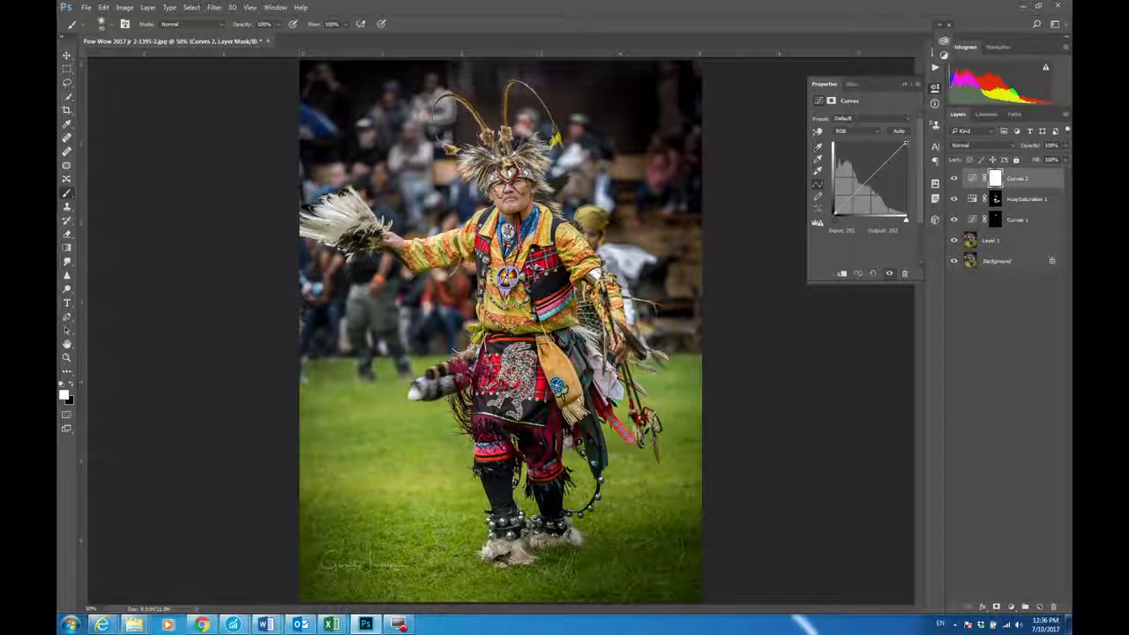
left_click_drag(905, 143, 924, 173)
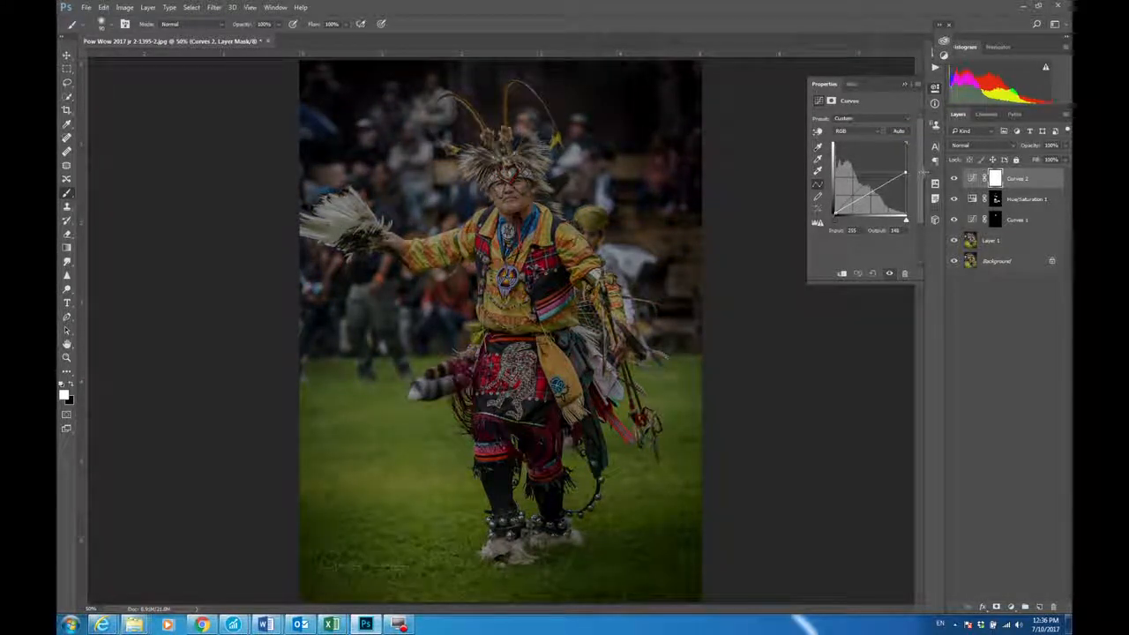
left_click_drag(925, 172, 926, 197)
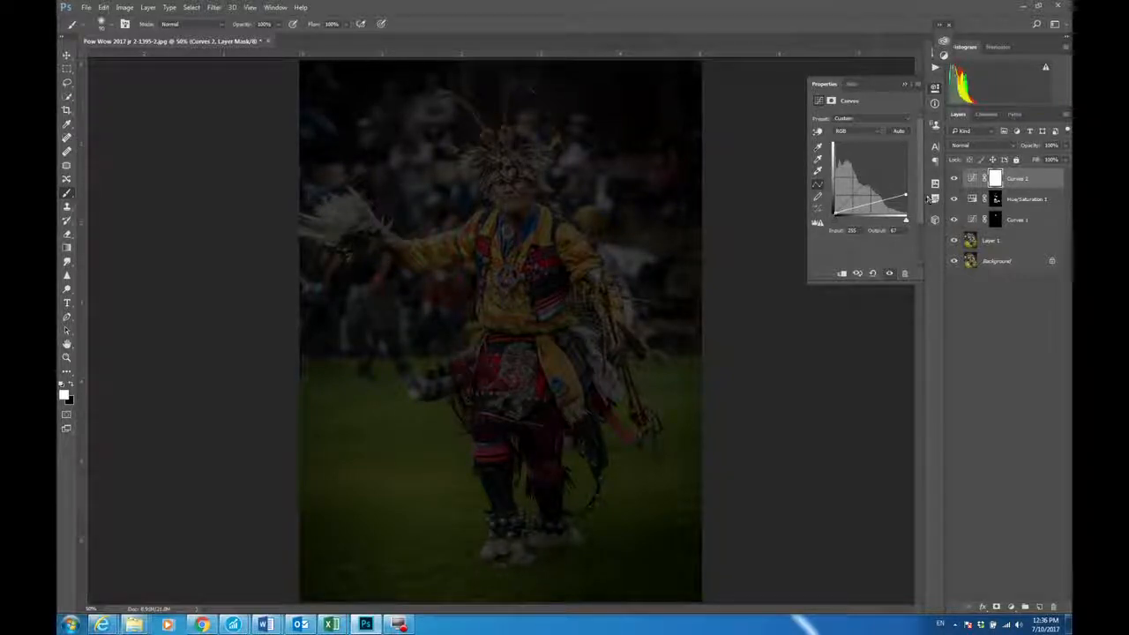
Step: Target the new Curves layer's mask and set the brush to black paint with 34% flow
left_click(995, 179)
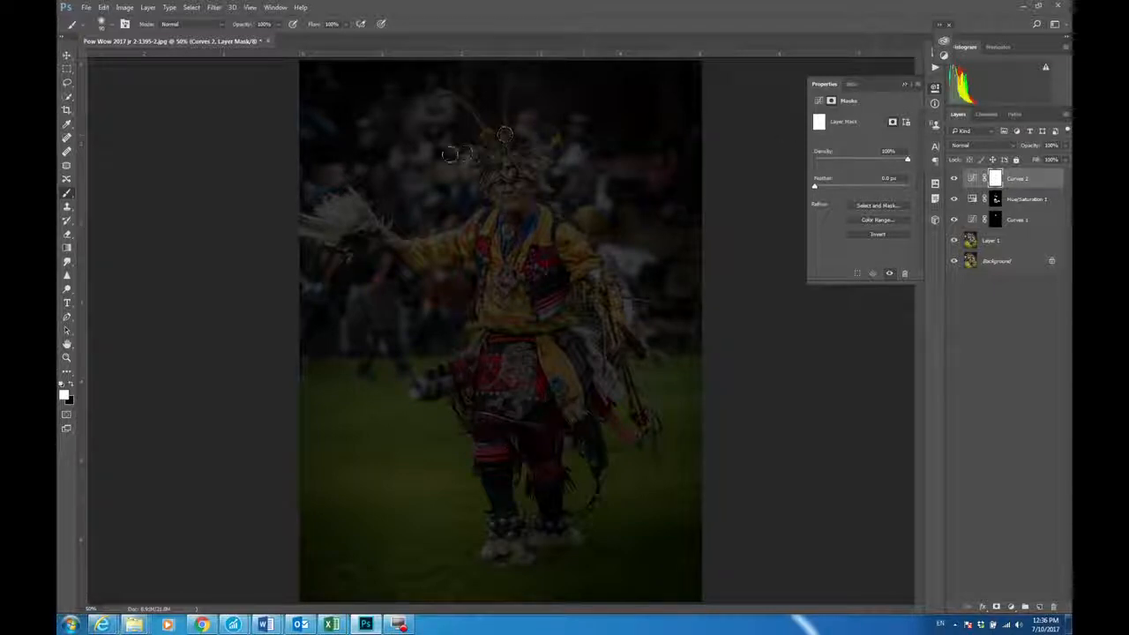
left_click(72, 385)
left_click(66, 396)
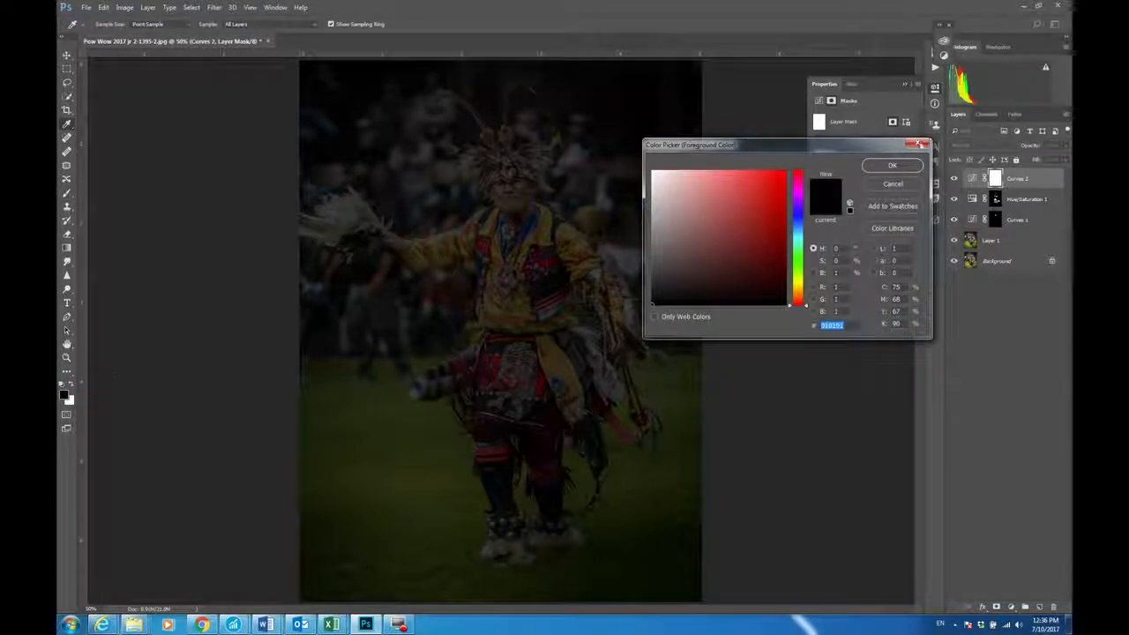
left_click(892, 166)
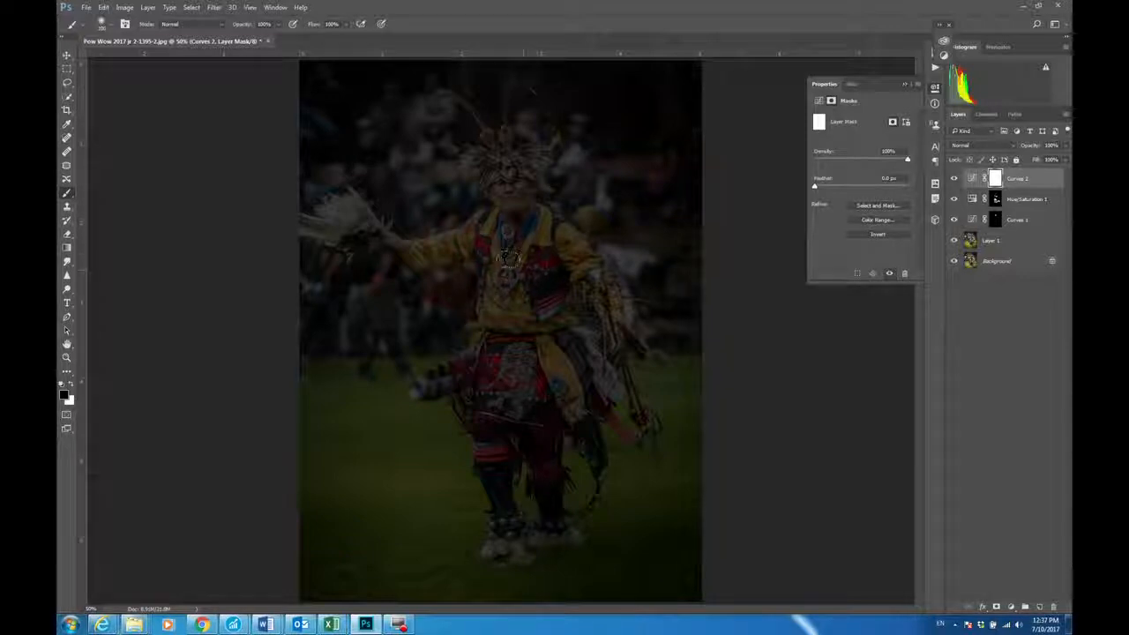
left_click(312, 24)
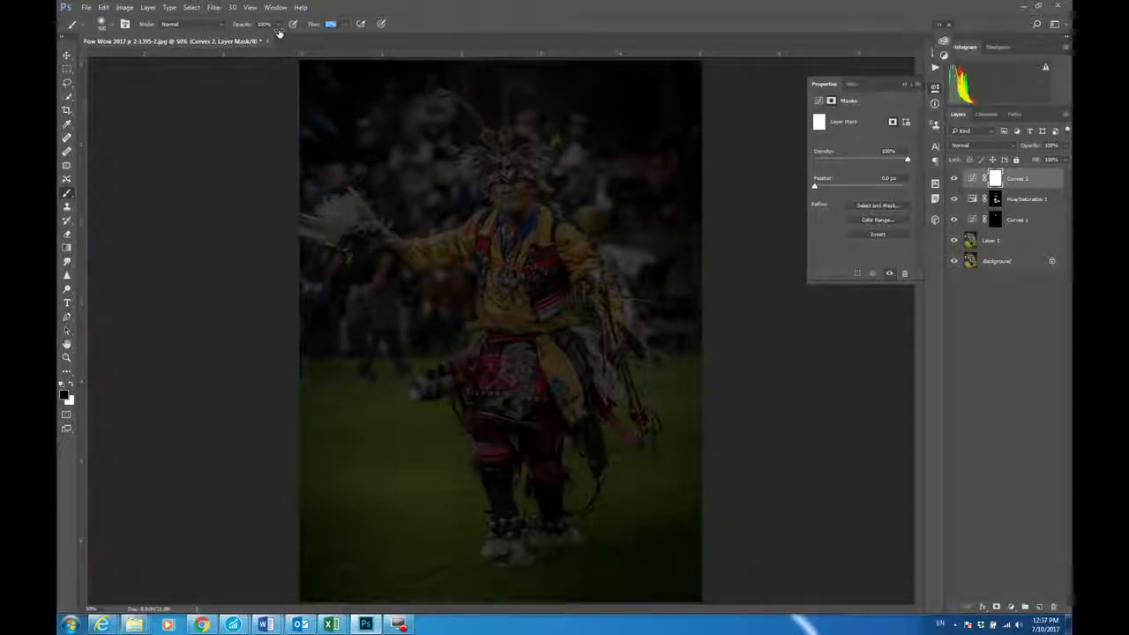
key("Return")
Step: Paint over the dancer's face, headdress, body and arms on the darkening Curves mask to restore their brightness
left_click(506, 182)
left_click(504, 179)
left_click_drag(515, 259, 569, 303)
mouse_move(507, 225)
left_mouse_down()
mouse_move(517, 517)
mouse_move(527, 516)
mouse_move(572, 371)
mouse_move(595, 357)
mouse_move(578, 282)
left_mouse_up()
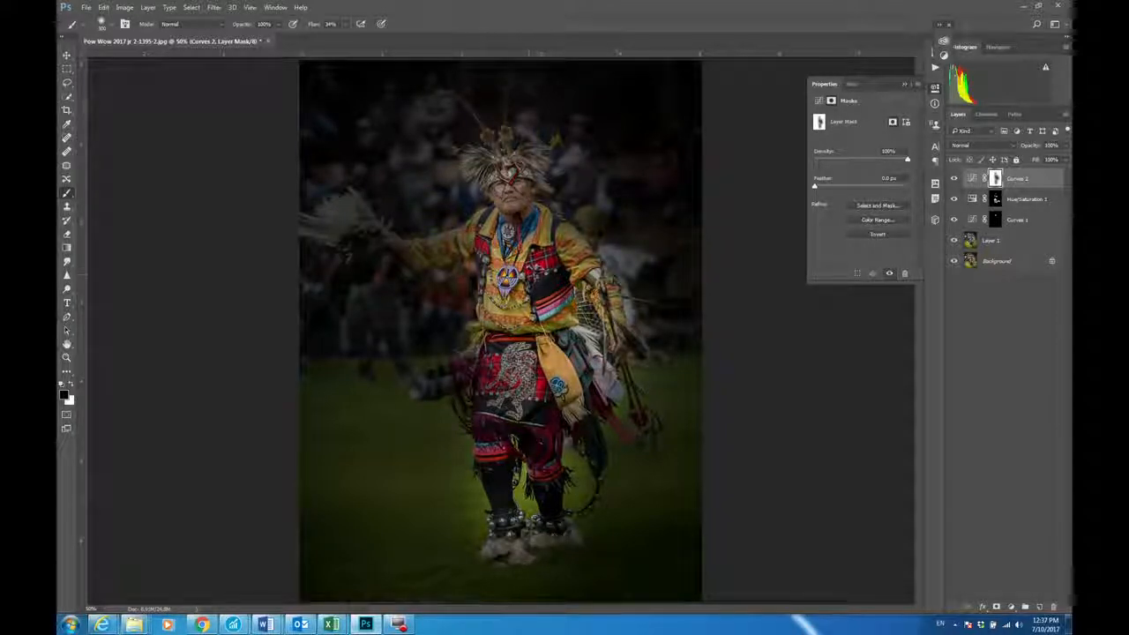
mouse_move(483, 222)
left_mouse_down()
mouse_move(432, 252)
mouse_move(325, 209)
mouse_move(340, 210)
mouse_move(330, 220)
mouse_move(348, 235)
mouse_move(411, 248)
mouse_move(463, 241)
left_mouse_up()
mouse_move(488, 165)
left_mouse_down()
mouse_move(506, 143)
mouse_move(521, 154)
mouse_move(519, 143)
left_mouse_up()
mouse_move(529, 237)
left_mouse_down()
mouse_move(602, 272)
mouse_move(578, 265)
mouse_move(607, 323)
mouse_move(575, 357)
mouse_move(592, 450)
mouse_move(562, 432)
mouse_move(529, 540)
mouse_move(505, 547)
mouse_move(492, 399)
mouse_move(438, 376)
mouse_move(504, 356)
mouse_move(528, 362)
mouse_move(596, 318)
mouse_move(612, 383)
mouse_move(605, 288)
mouse_move(657, 365)
left_mouse_up()
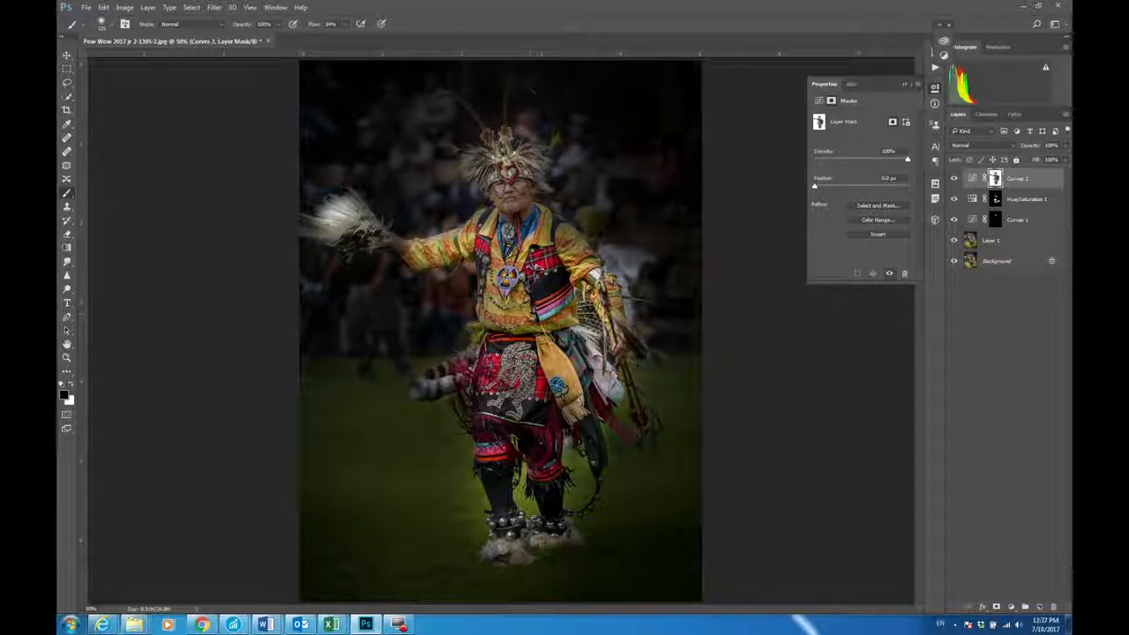
Step: Quick-select the dancer's feather fan, outstretched arm, headdress, jacket, sash and other arm on Layer 1
left_click(973, 241)
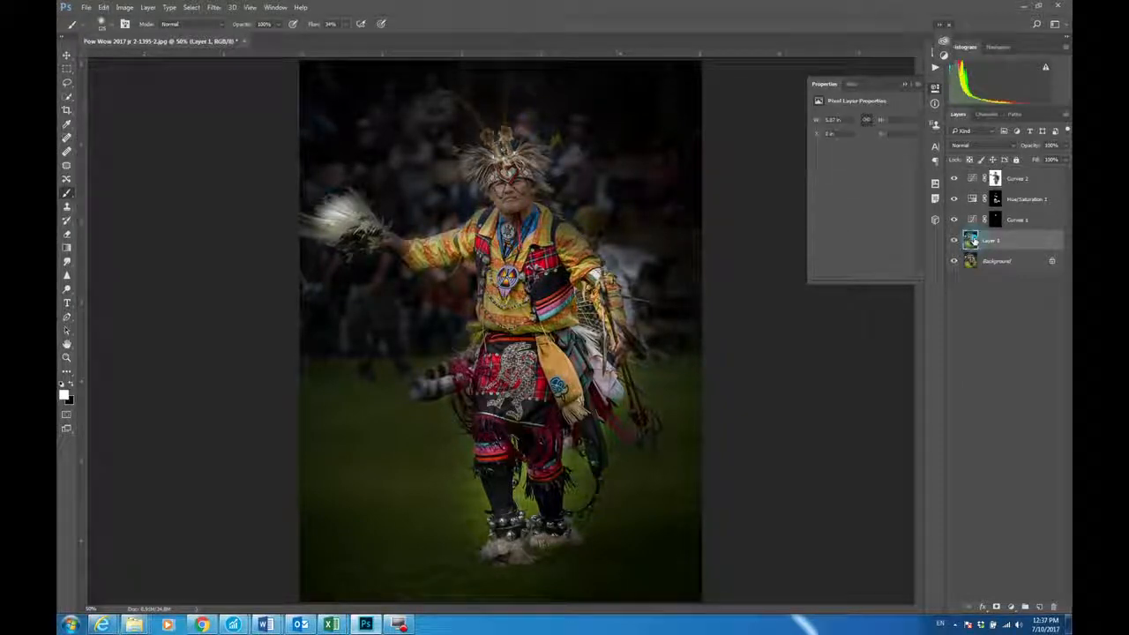
left_click(67, 97)
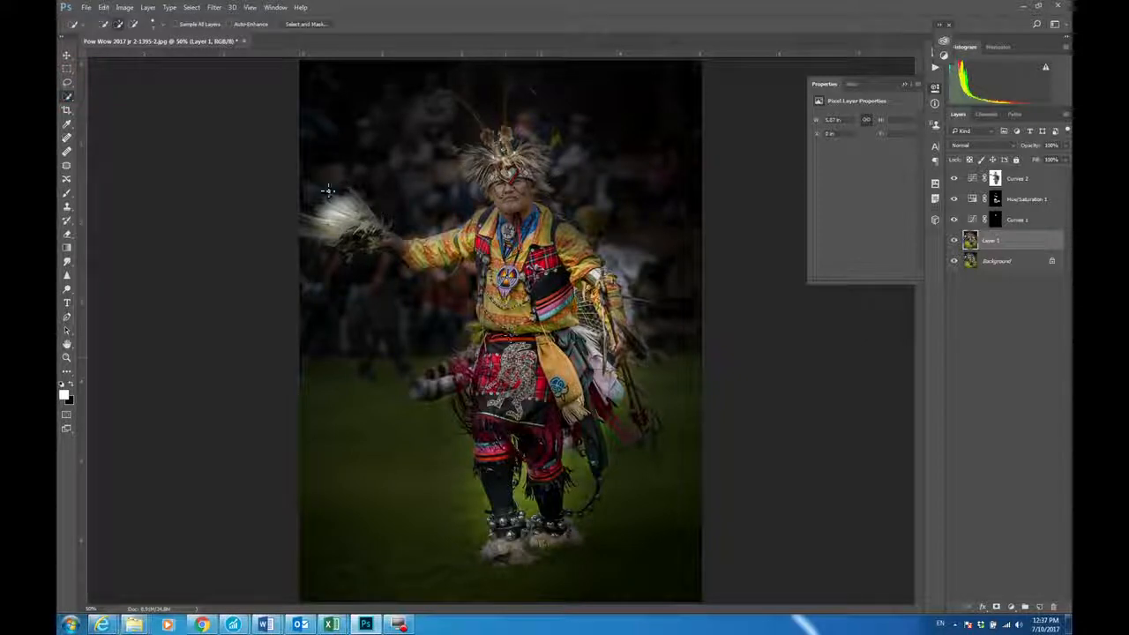
left_click_drag(338, 217, 436, 249)
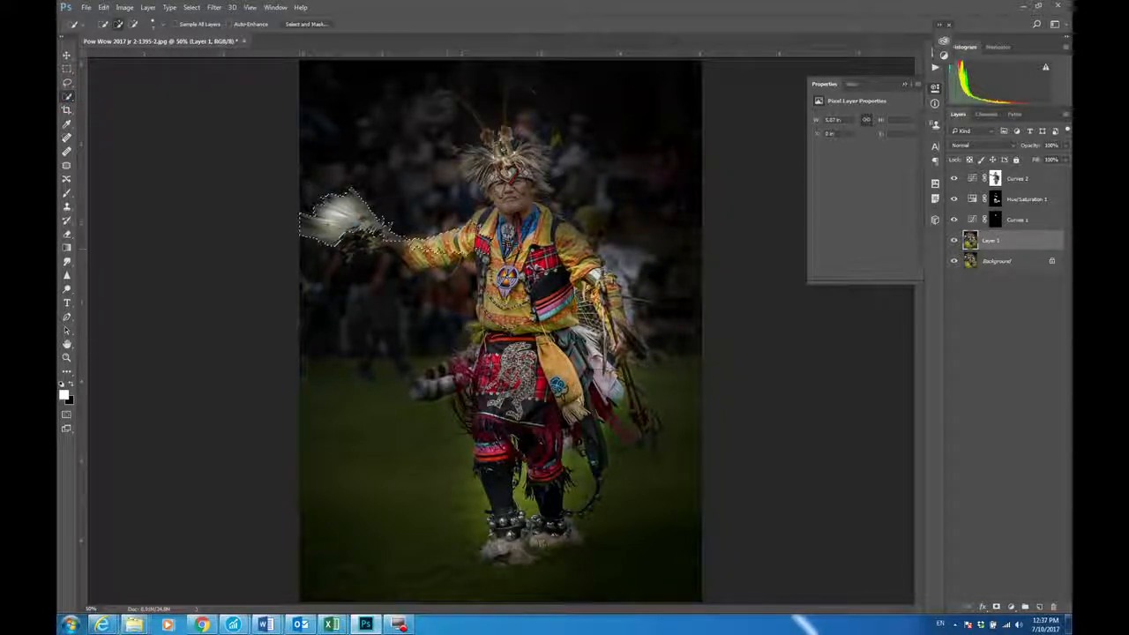
mouse_move(504, 167)
left_mouse_down()
mouse_move(501, 147)
mouse_move(526, 166)
mouse_move(533, 284)
mouse_move(550, 341)
mouse_move(564, 267)
mouse_move(578, 256)
left_mouse_up()
mouse_move(549, 339)
left_mouse_down()
mouse_move(529, 353)
mouse_move(545, 349)
mouse_move(564, 388)
mouse_move(574, 353)
left_mouse_up()
left_click_drag(597, 281, 617, 327)
left_click_drag(607, 281, 616, 305)
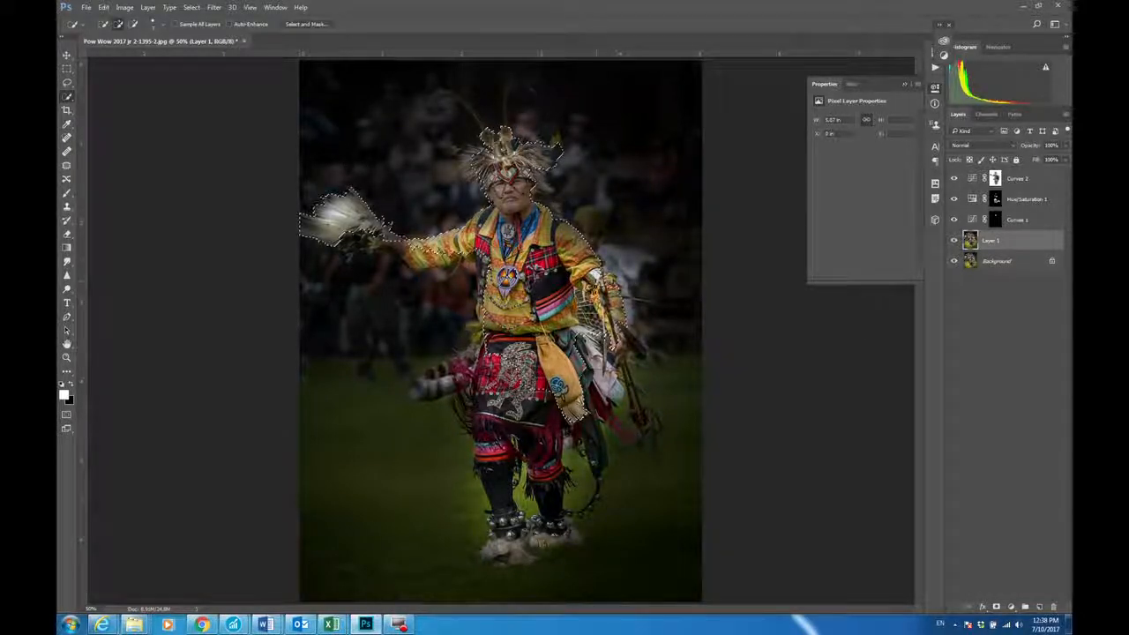
Step: Extend the selection over the bustle, skirt, legs and missed fan and sleeve areas, checking the coverage in Quick Mask
left_click_drag(487, 364, 434, 384)
mouse_move(510, 397)
left_mouse_down()
mouse_move(495, 459)
mouse_move(502, 496)
left_mouse_up()
mouse_move(532, 430)
left_mouse_down()
mouse_move(551, 507)
mouse_move(514, 552)
left_mouse_up()
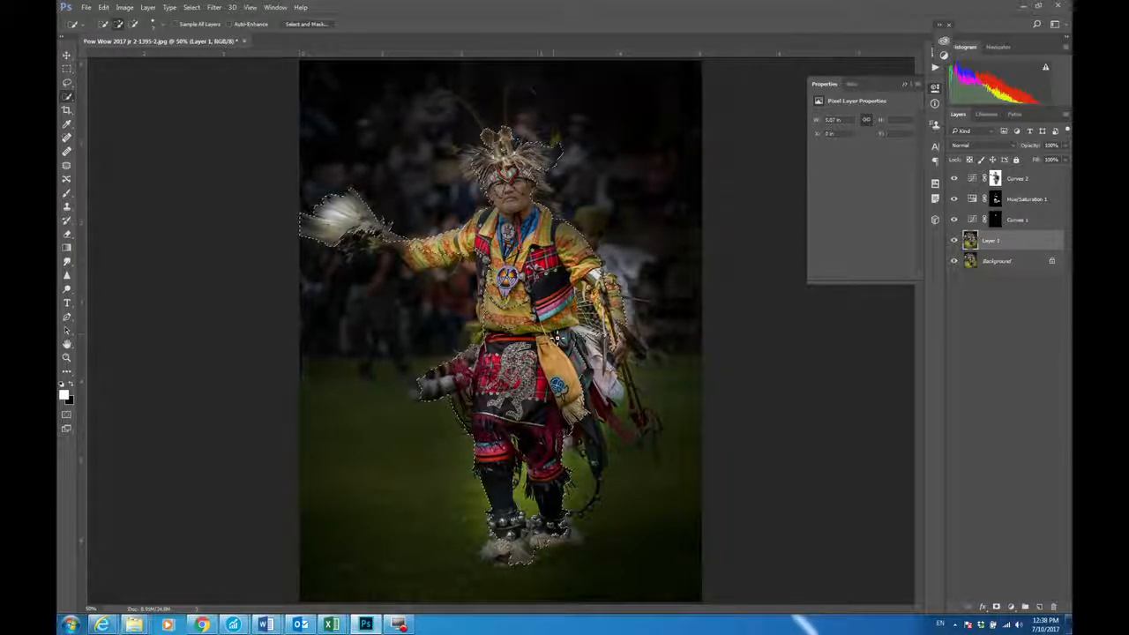
key("q")
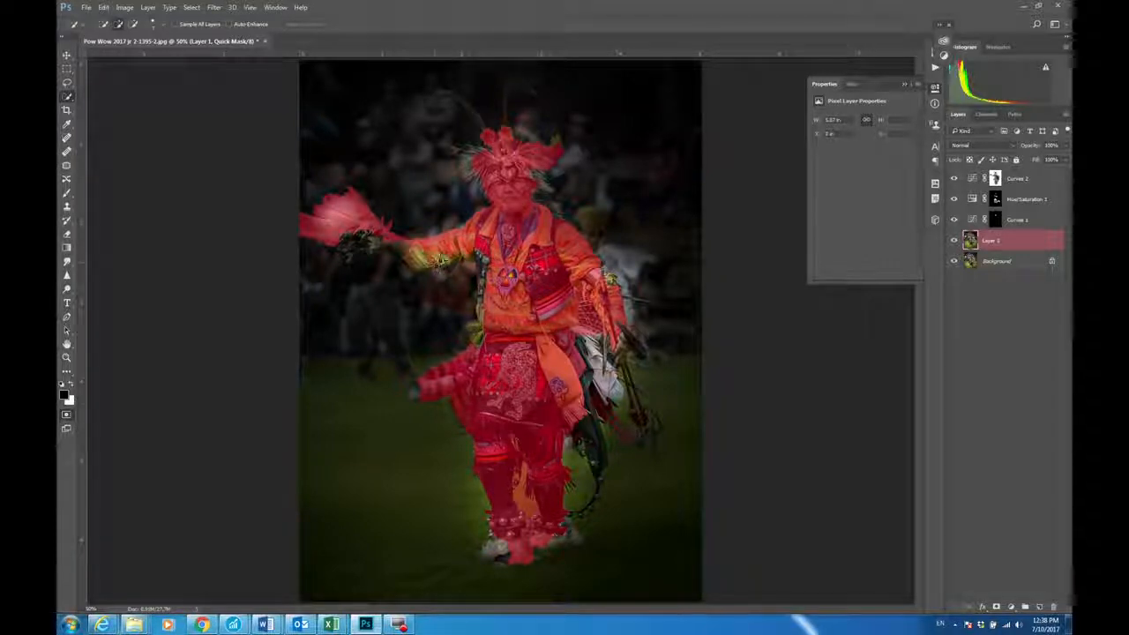
key("q")
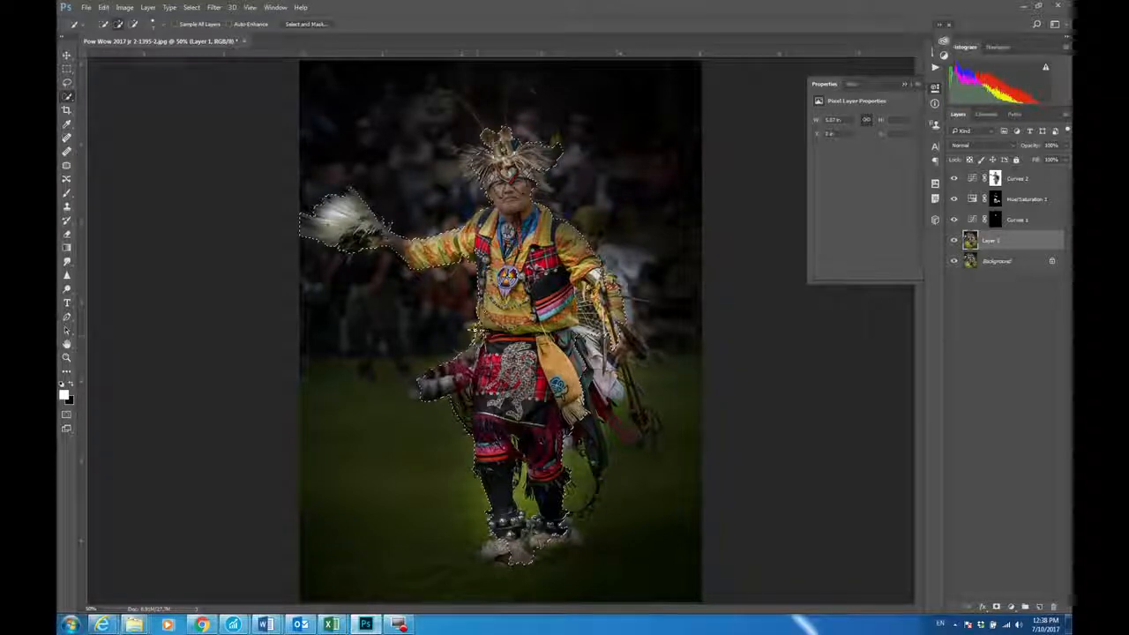
key("q")
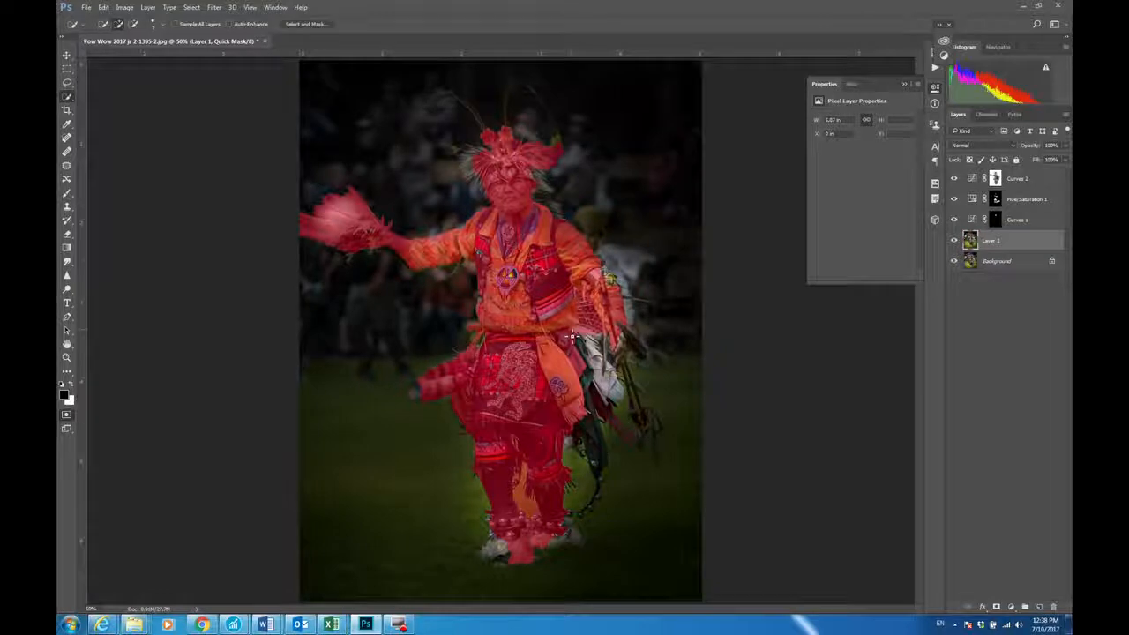
key("q")
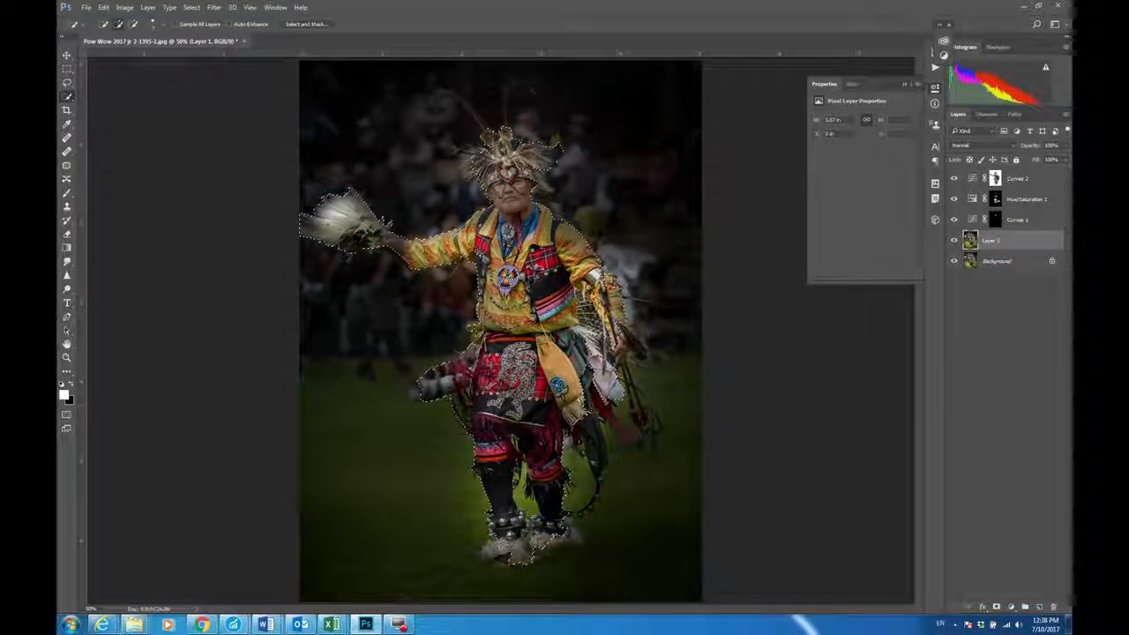
Step: Add the dark tail piece and trailing red cloth behind the dancer to the selection, checking coverage in Quick Mask
left_click_drag(598, 445, 597, 465)
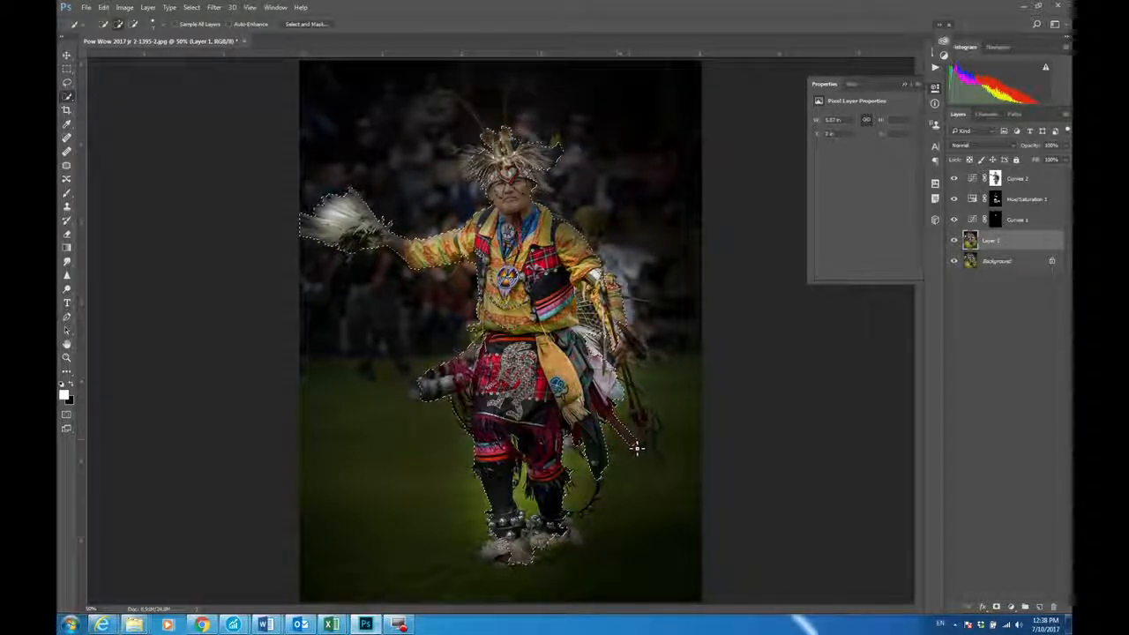
key("q")
key("q")
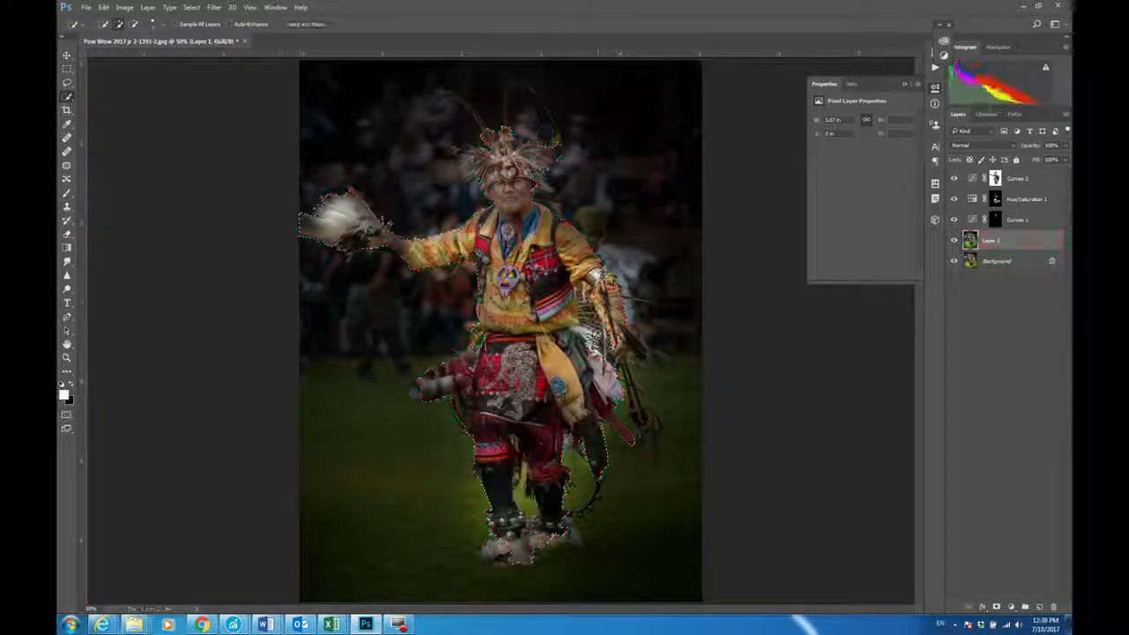
key("q")
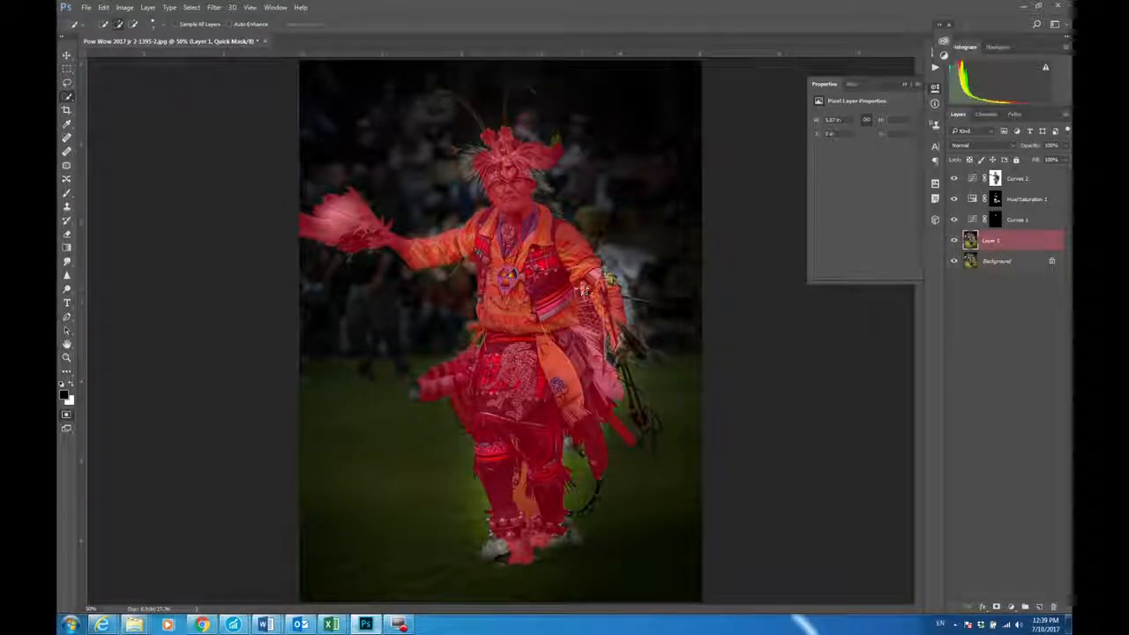
key("q")
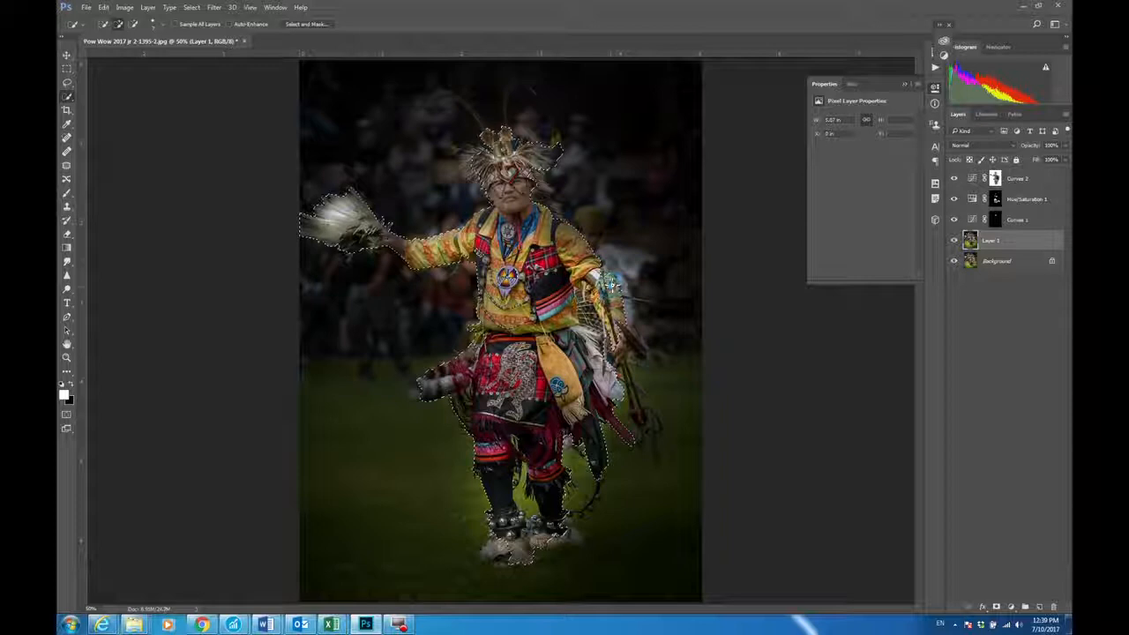
key("q")
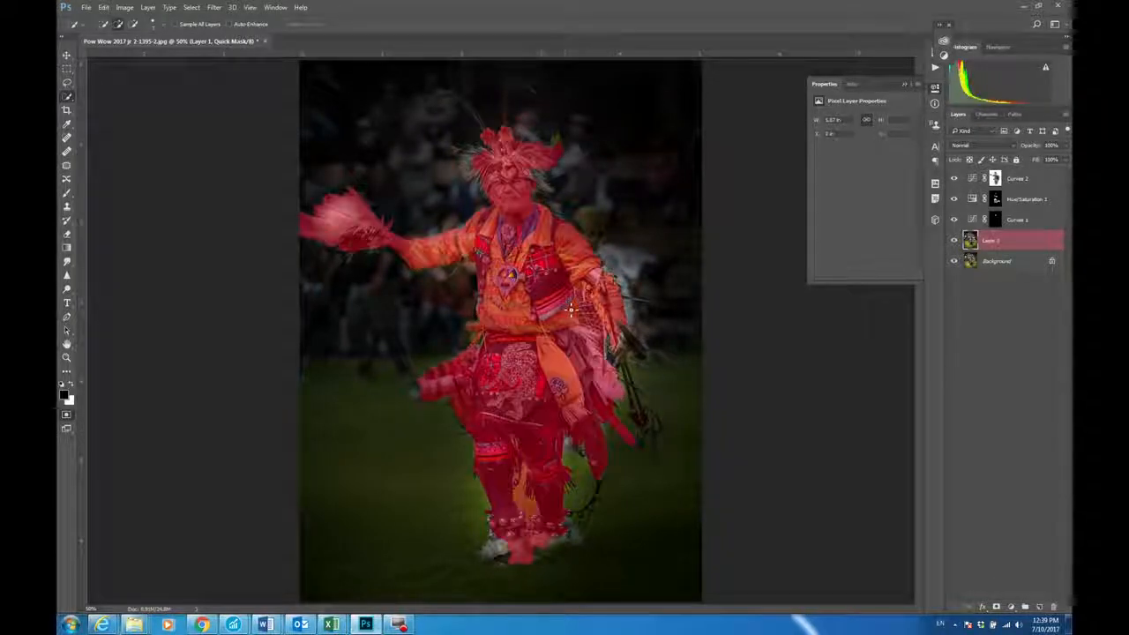
key("q")
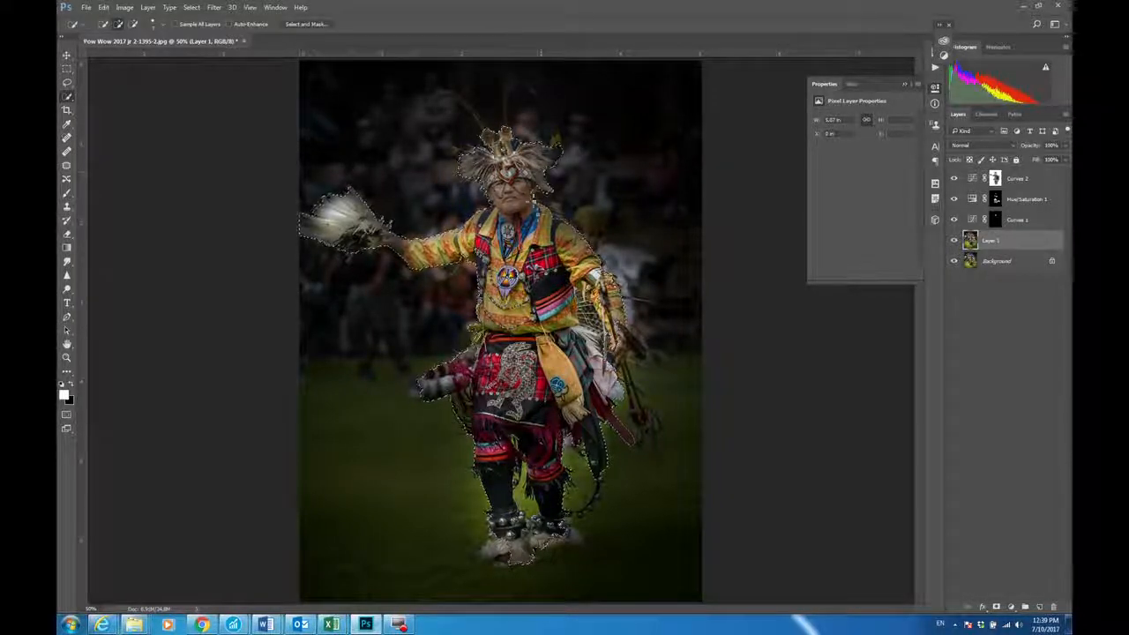
Step: Add the headdress edge and both furry foot coverings to the dancer selection, checking the coverage in Quick Mask
key("q")
key("q")
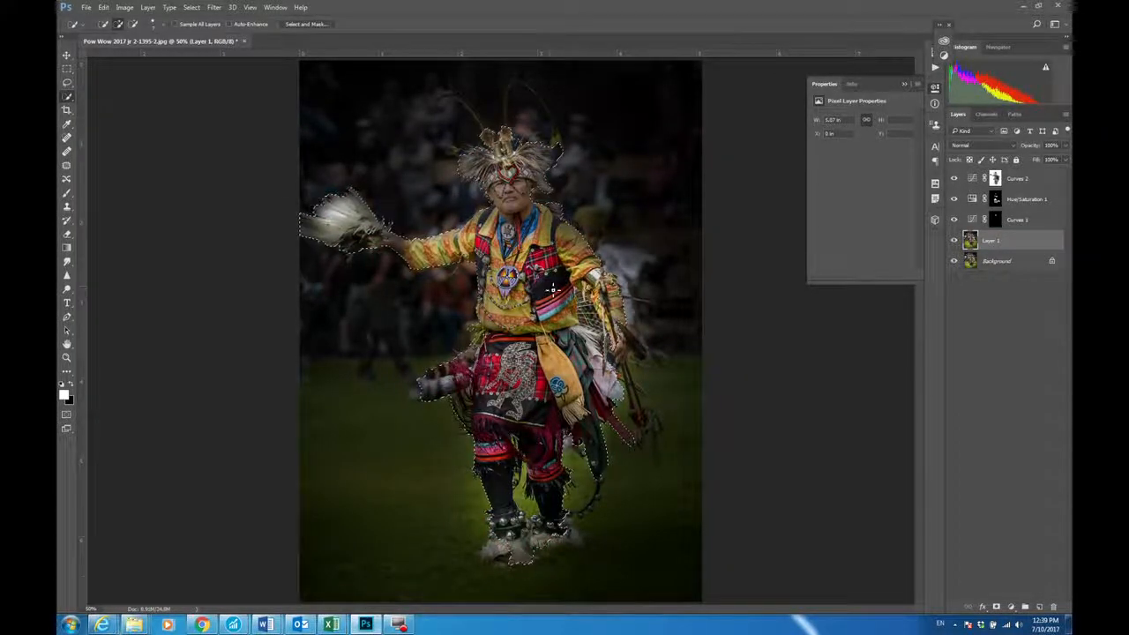
key("q")
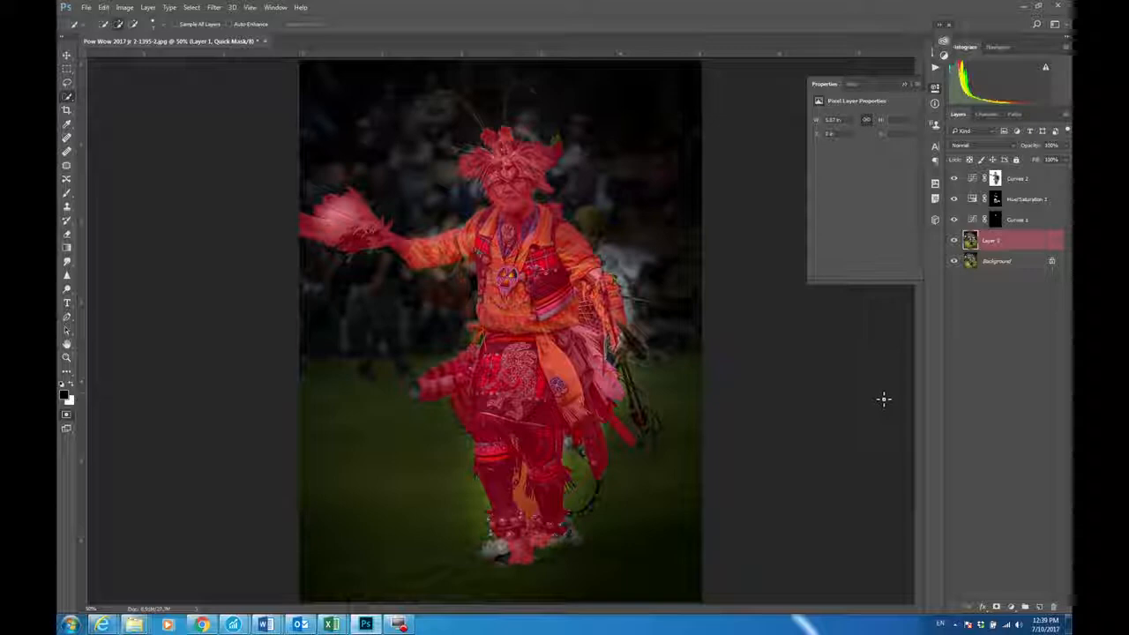
key("q")
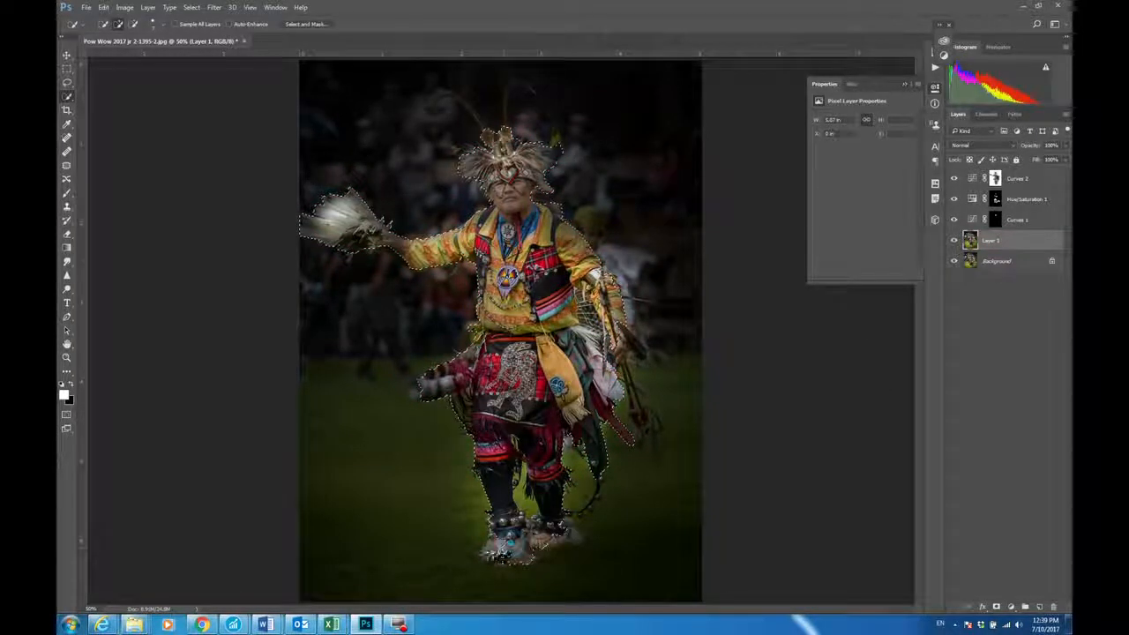
key("q")
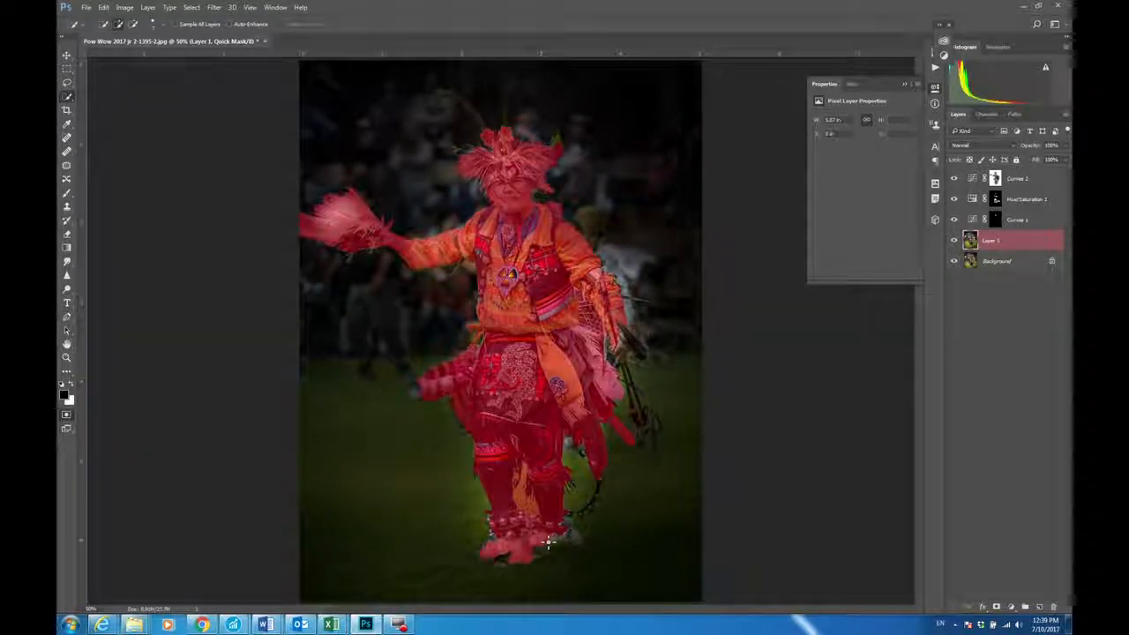
key("q")
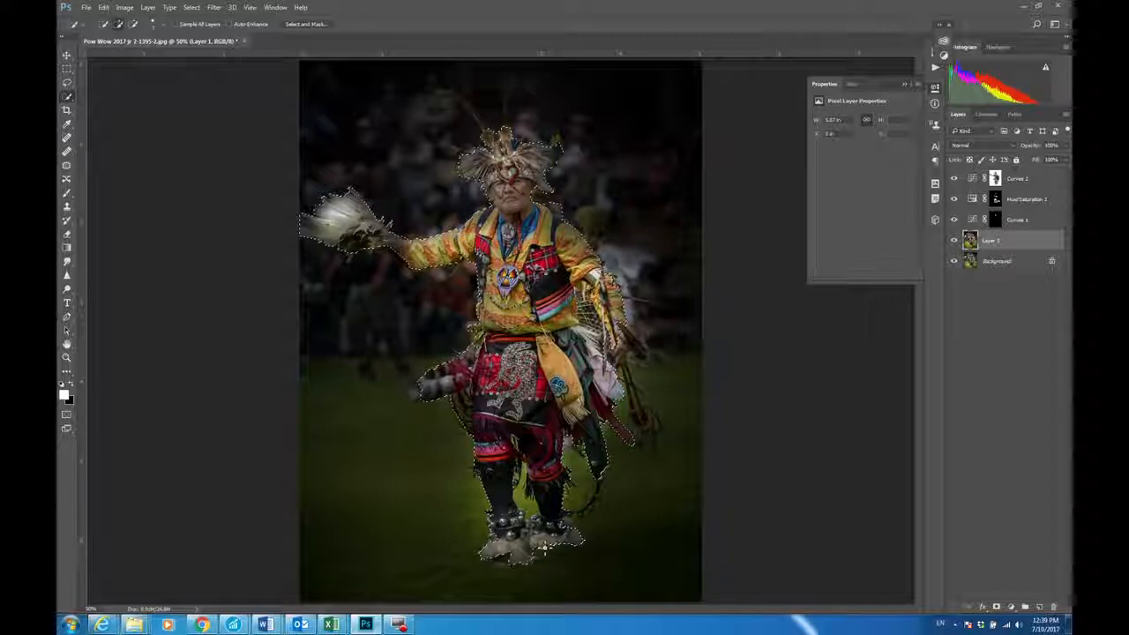
key("q")
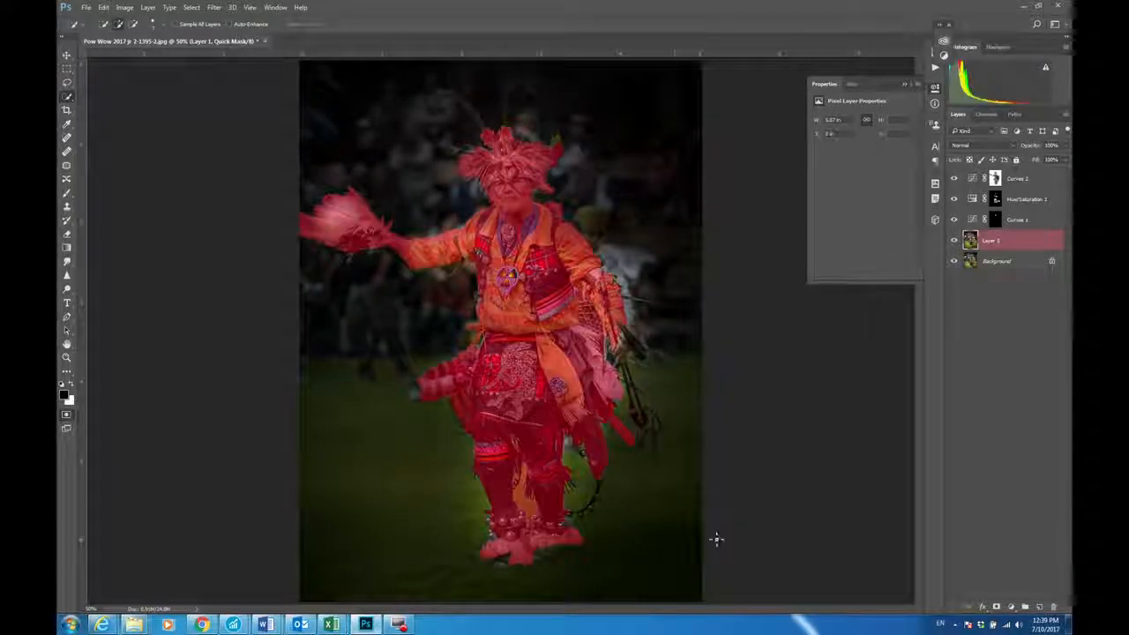
key("q")
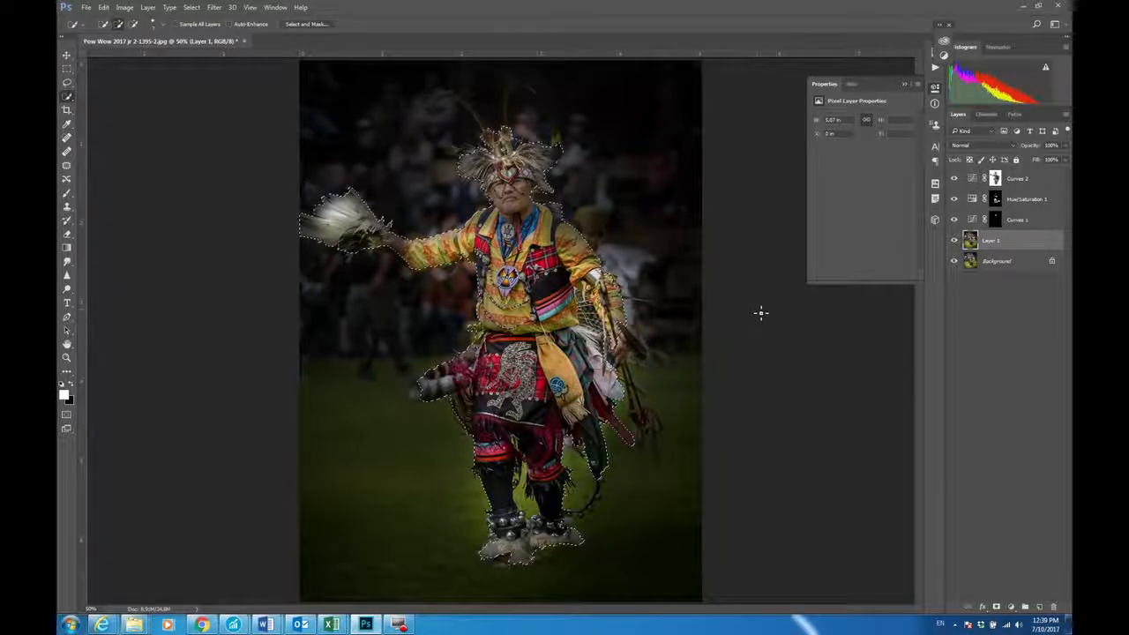
Step: Invert the selection, paint white on the Curves 2 mask over the background around the dancer, and deselect
left_click(196, 9)
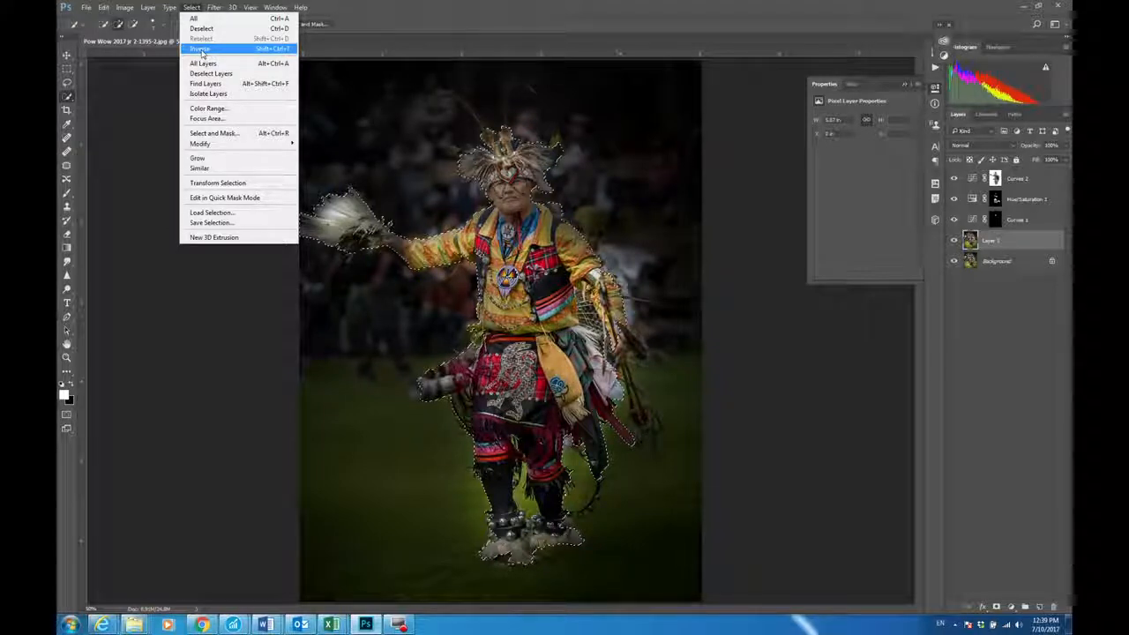
left_click(202, 50)
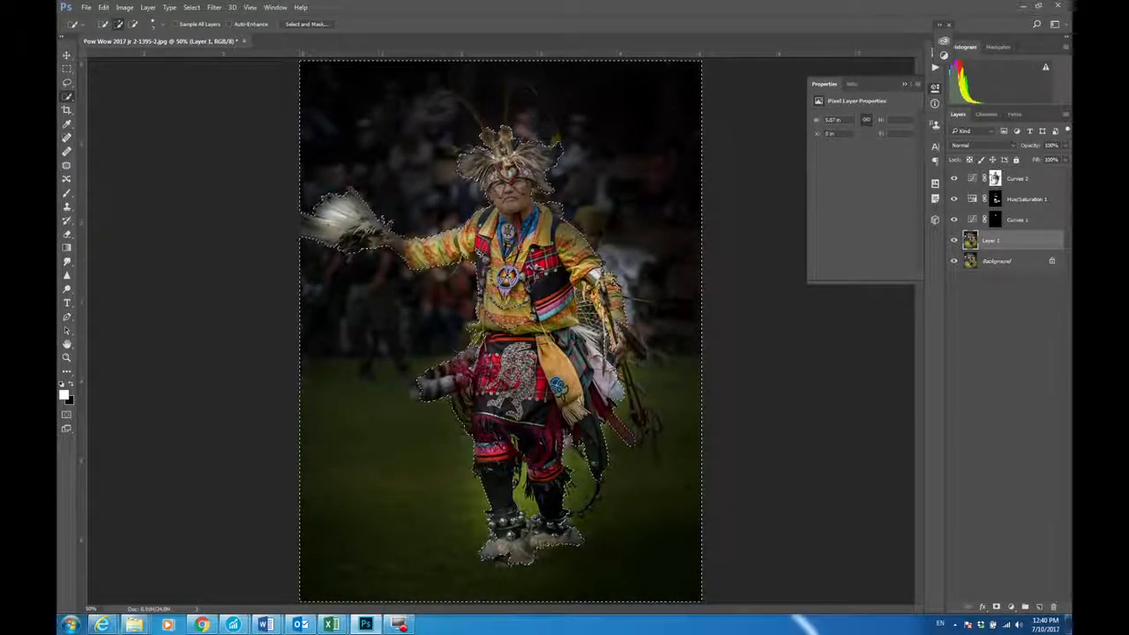
left_click(996, 178)
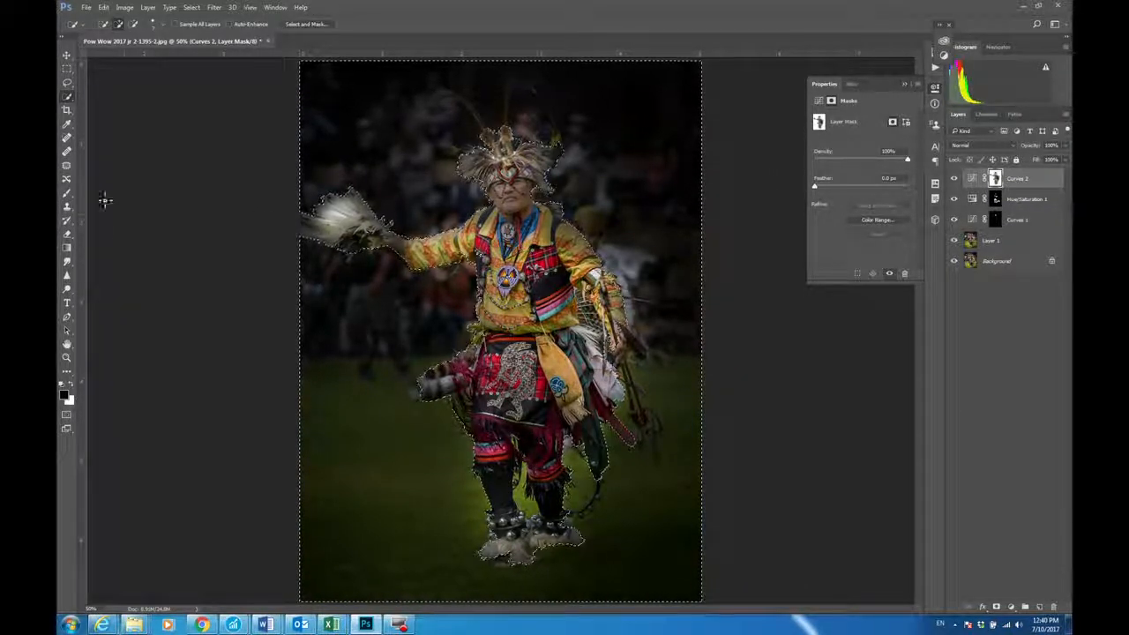
left_click(67, 193)
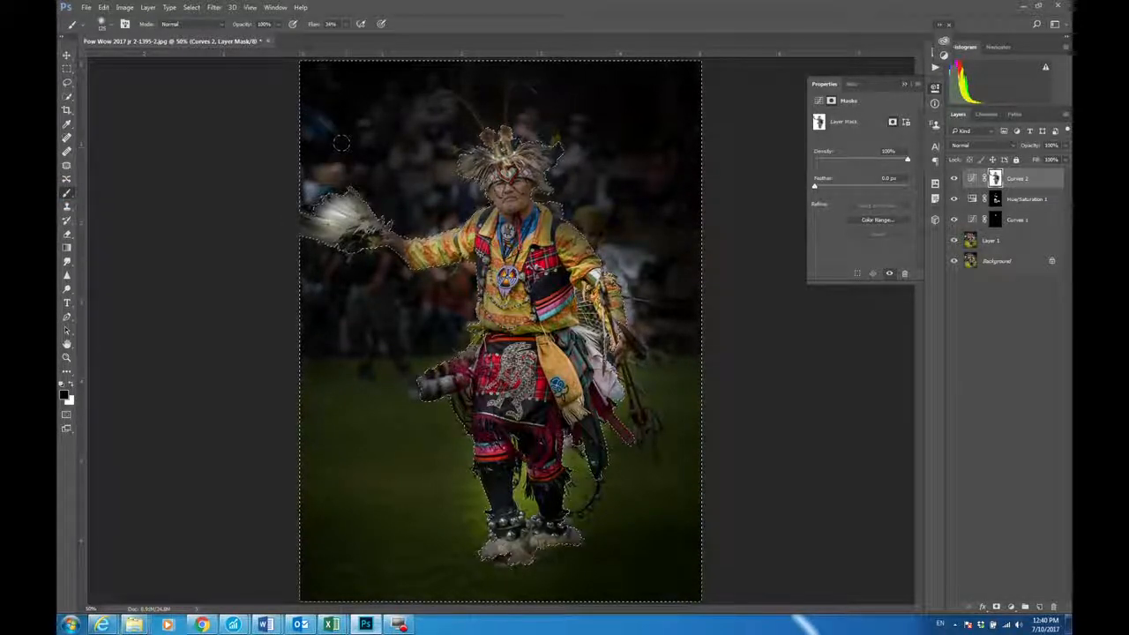
left_click(71, 385)
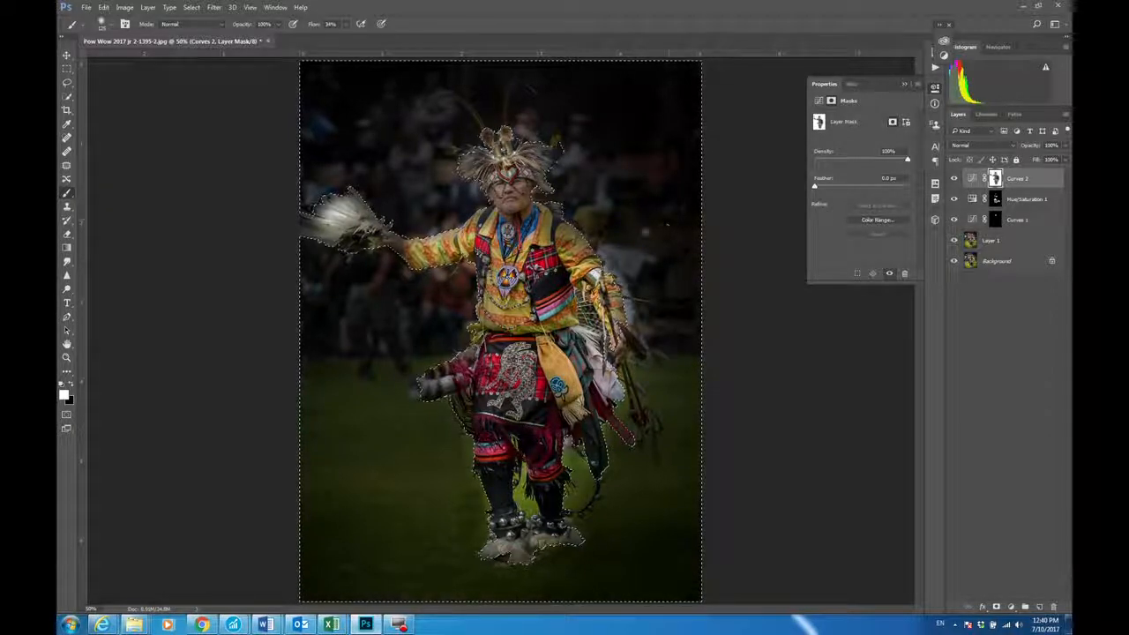
key("ctrl+d")
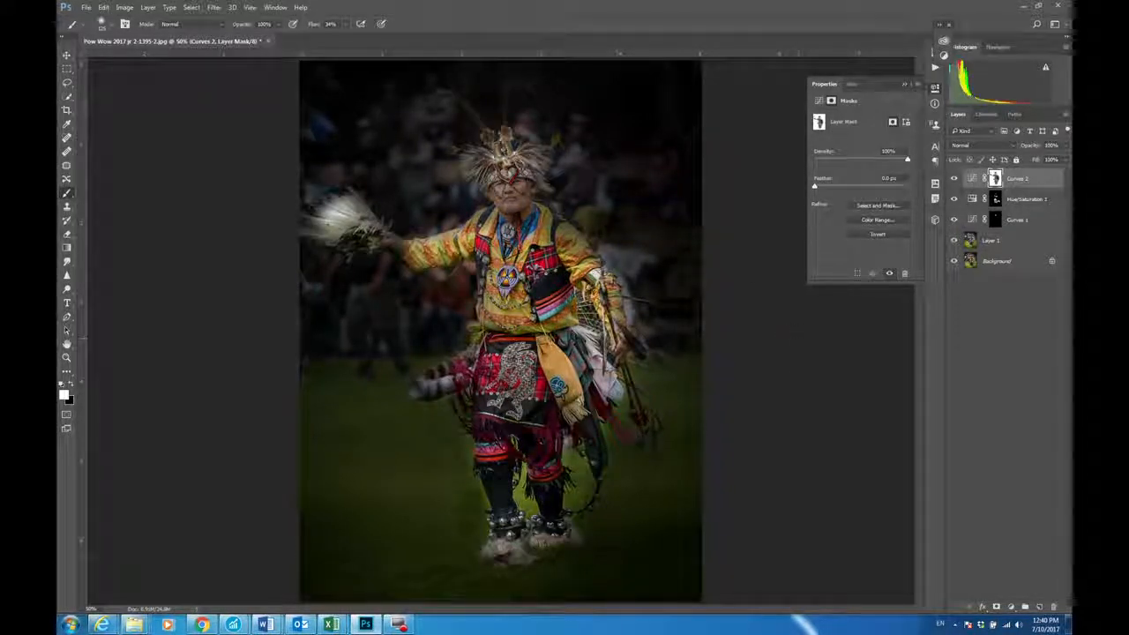
Step: Restore the last selection, save it as a new channel named "dancer", and deselect
key("ctrl+shift+d")
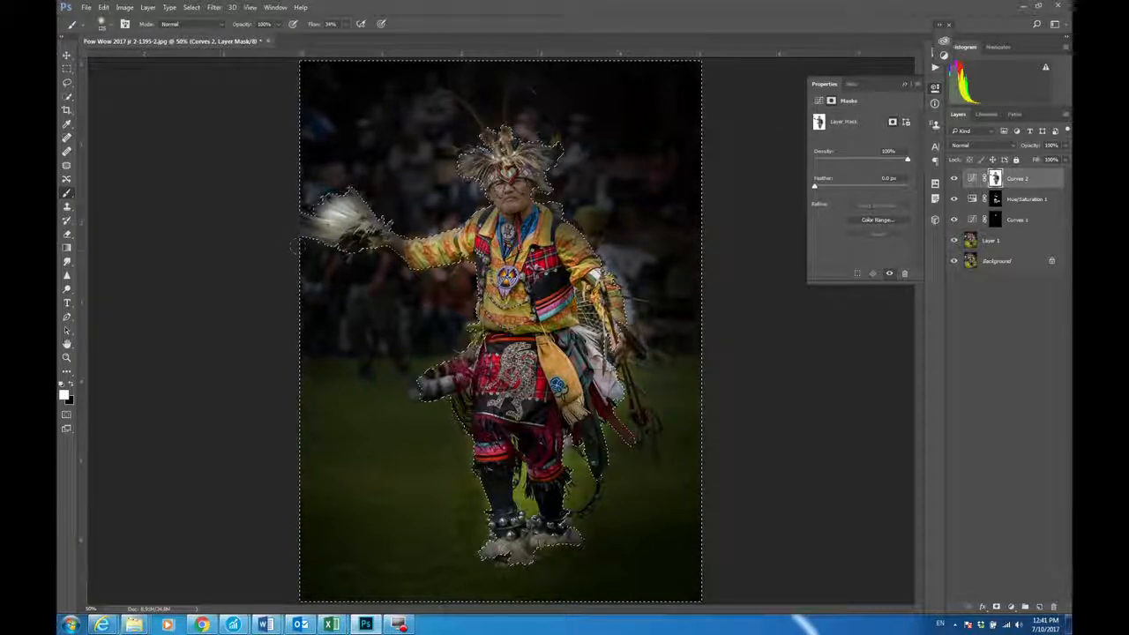
left_click(198, 8)
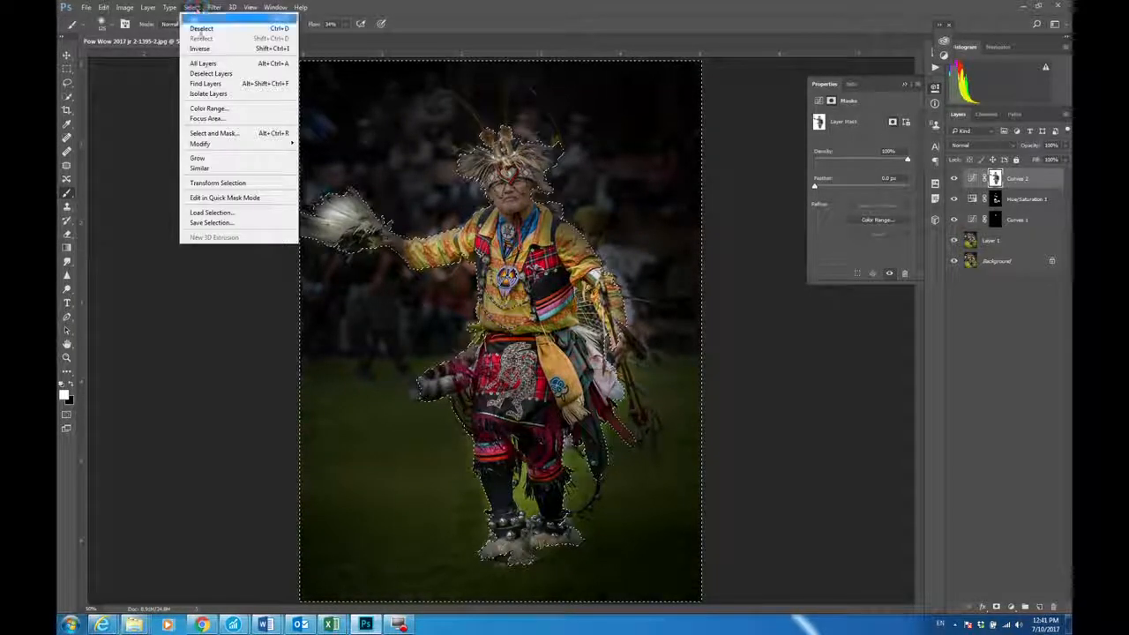
left_click(207, 222)
left_click(527, 214)
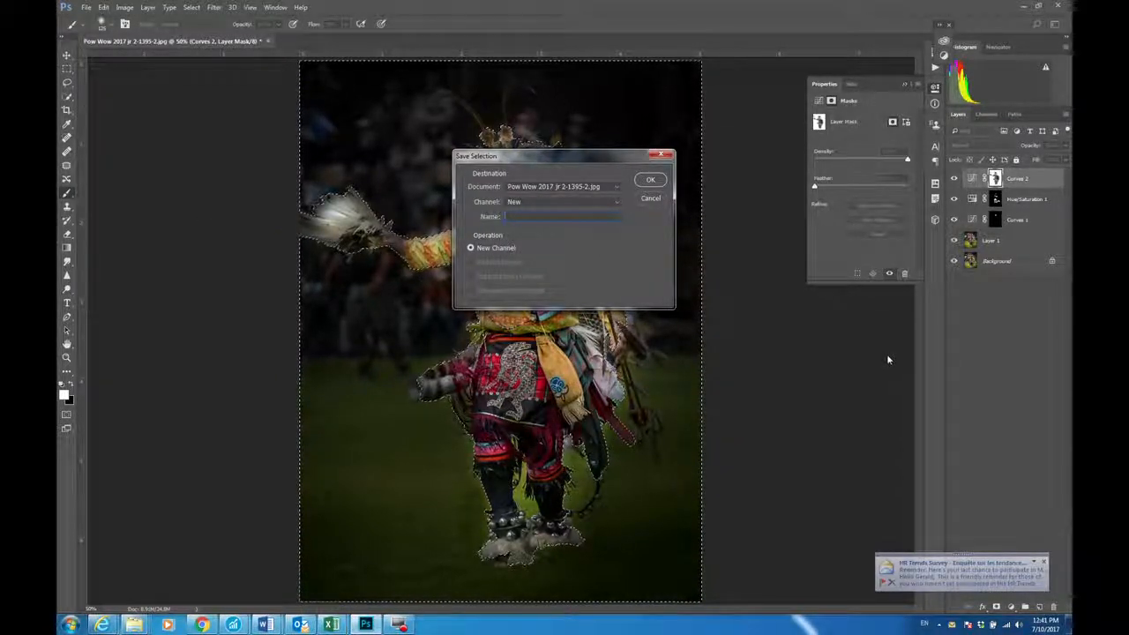
type("dancer")
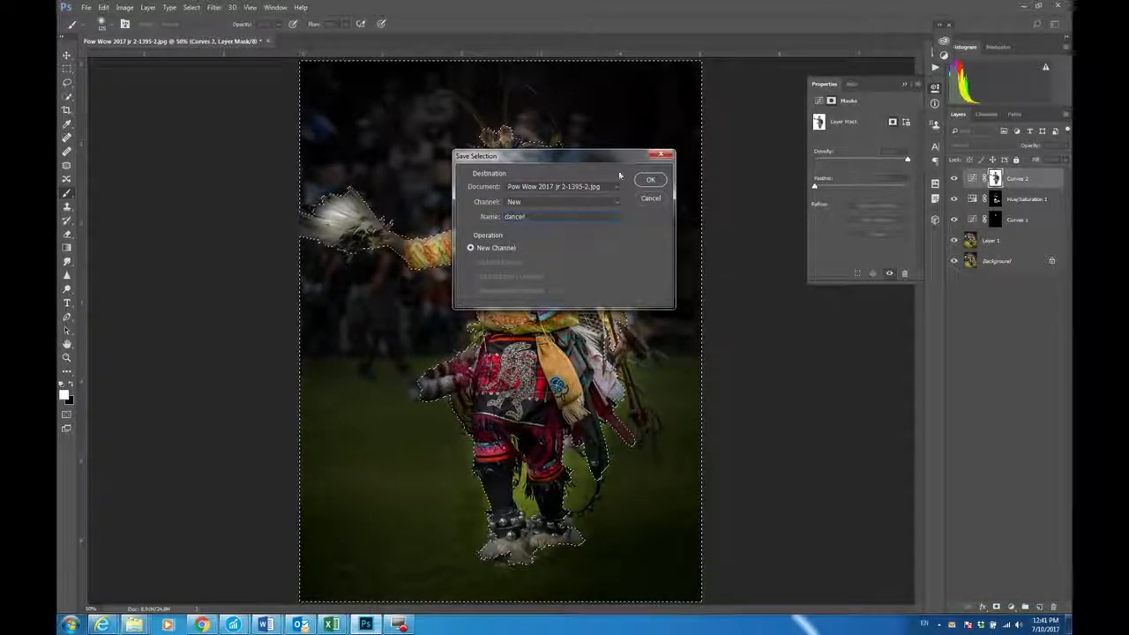
left_click(651, 180)
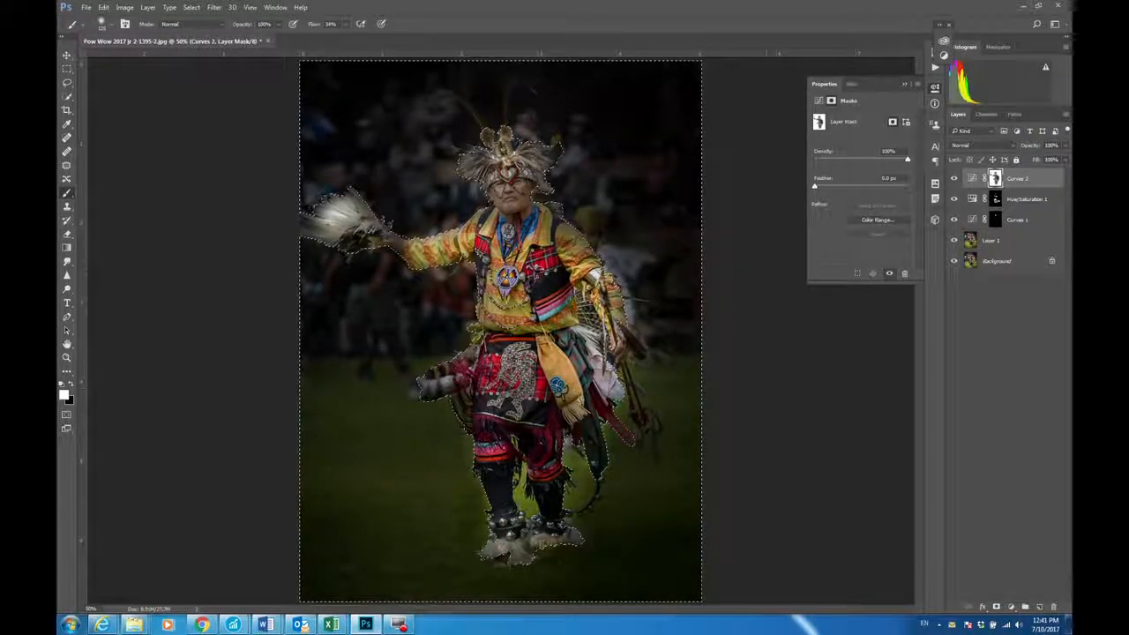
key("ctrl+d")
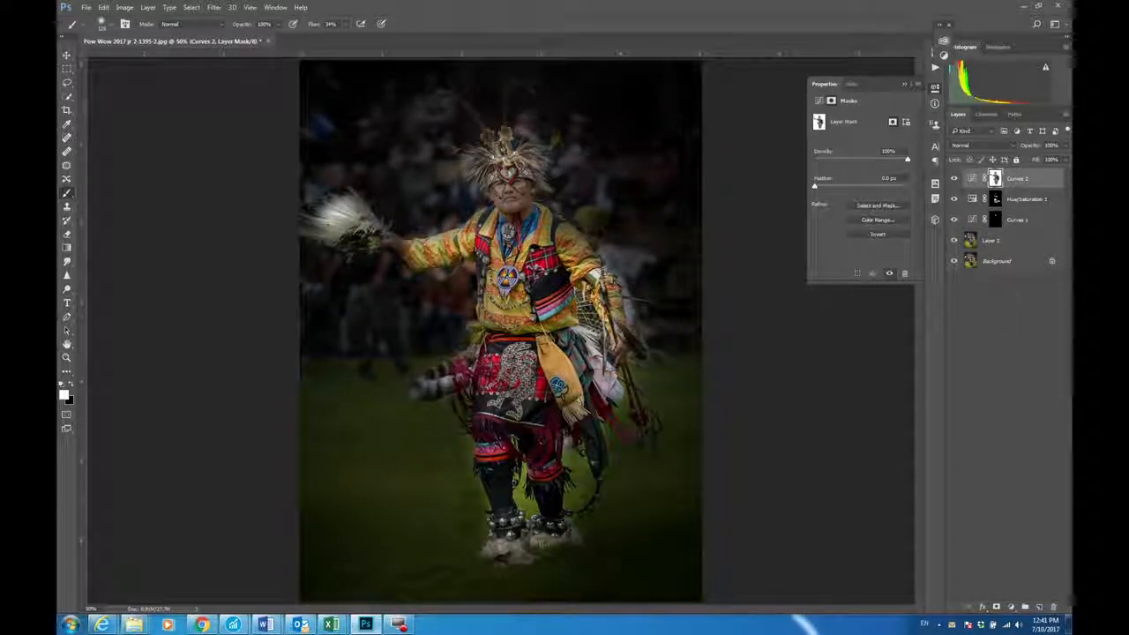
Step: Add a Photo Filter adjustment layer with the Warming Filter (85) above the Curves 2 layer
left_click(1011, 606)
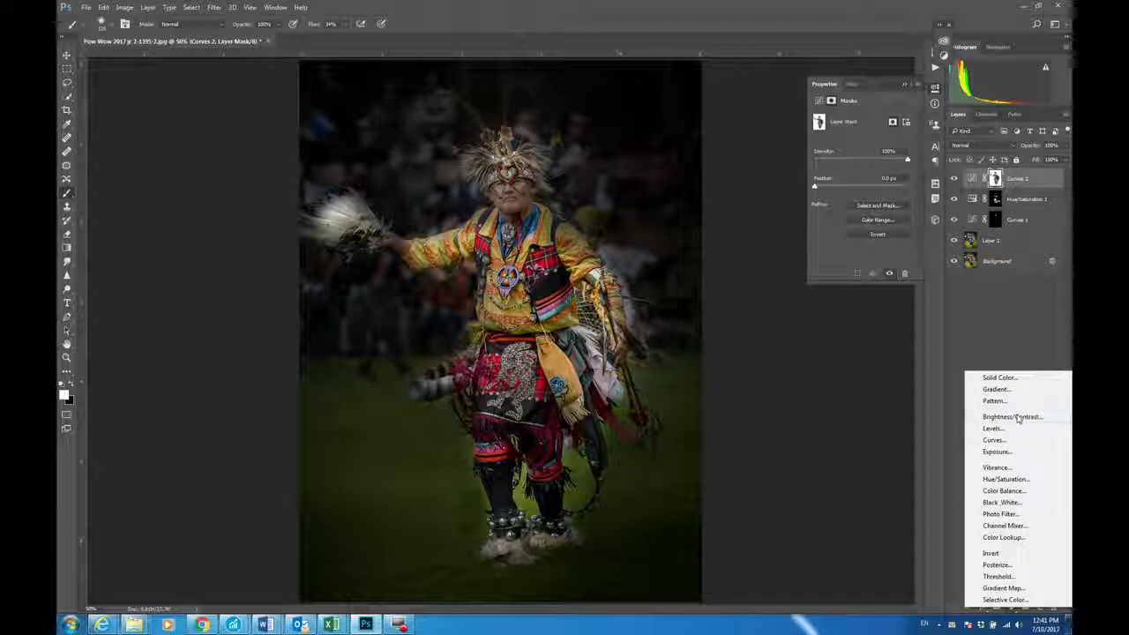
left_click(1006, 514)
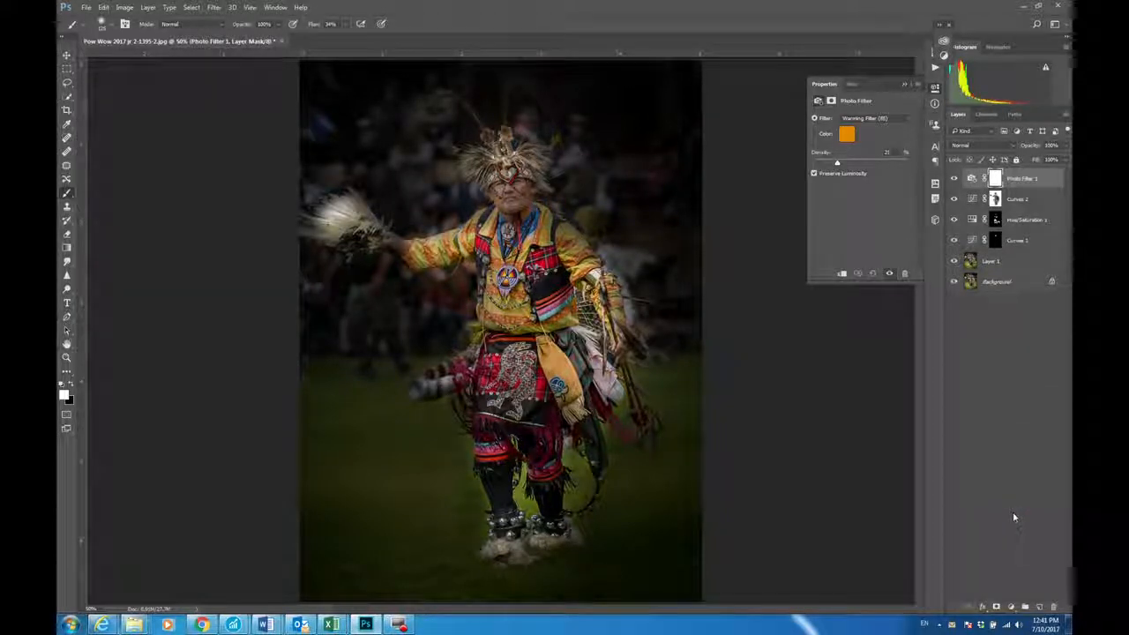
Step: Load the saved "dancer" channel as a new selection and set the warming filter's density to 59%
left_click(192, 7)
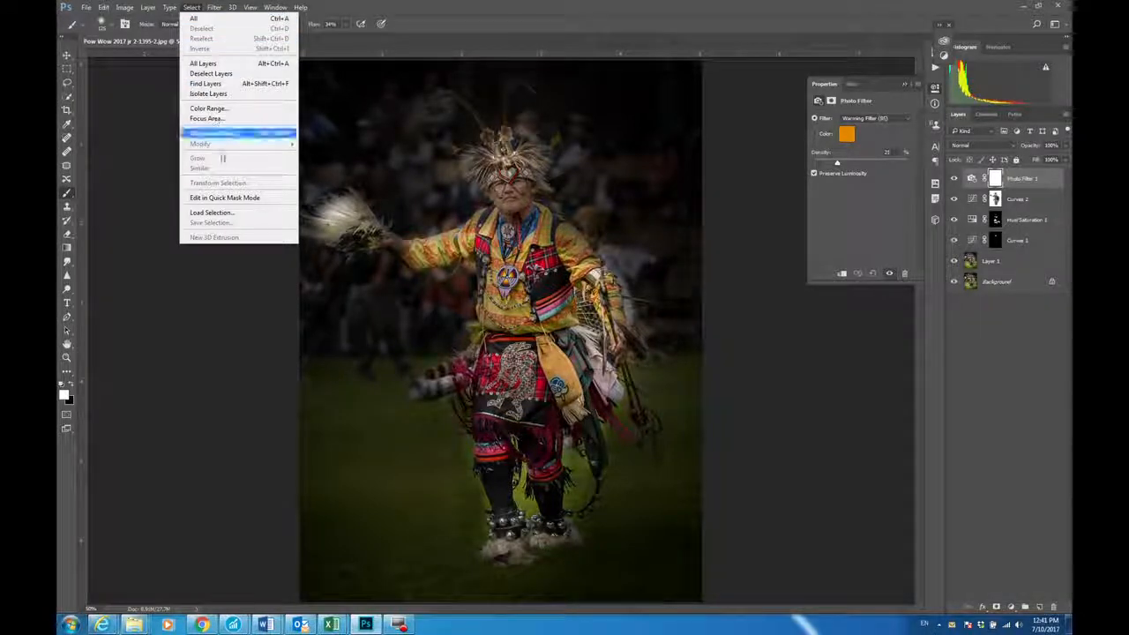
left_click(234, 215)
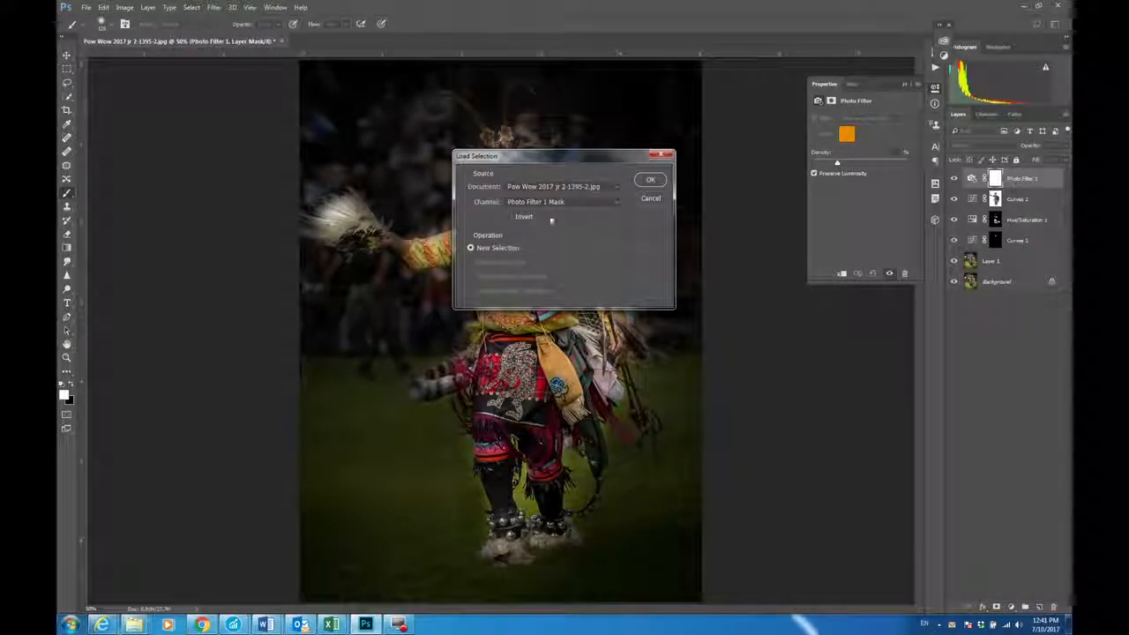
left_click(556, 202)
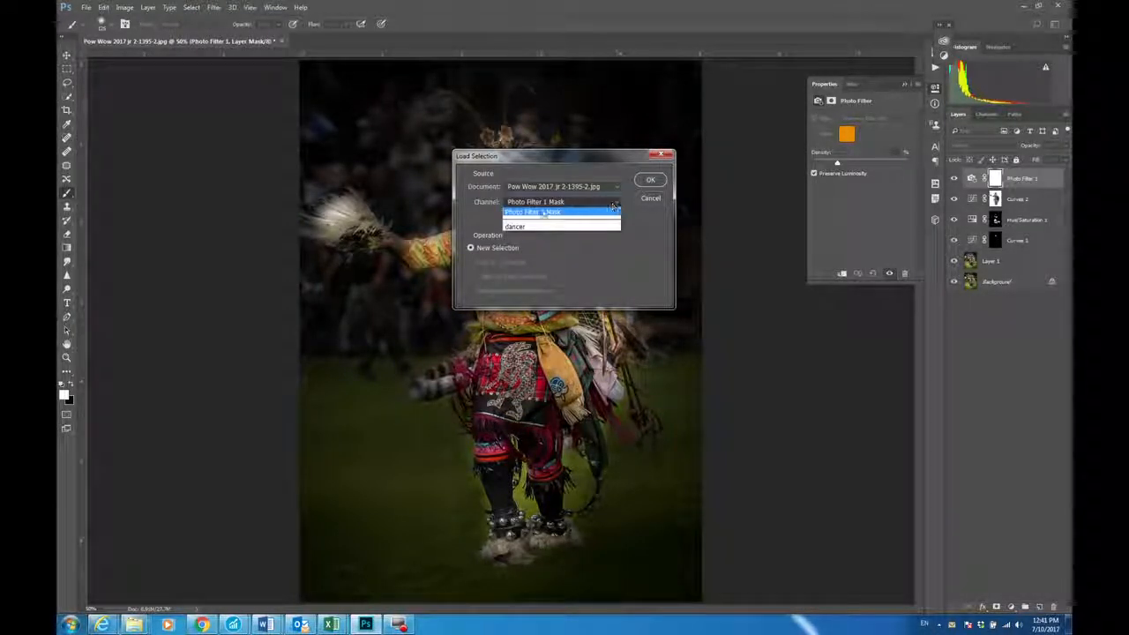
left_click(518, 227)
left_click(650, 180)
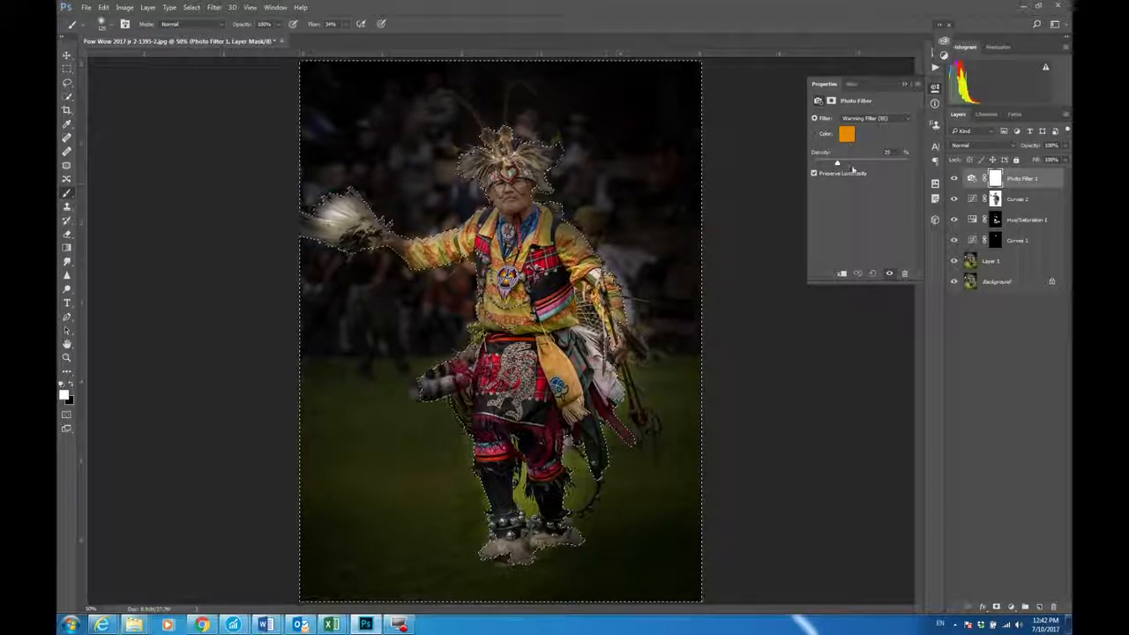
left_click_drag(836, 166, 869, 164)
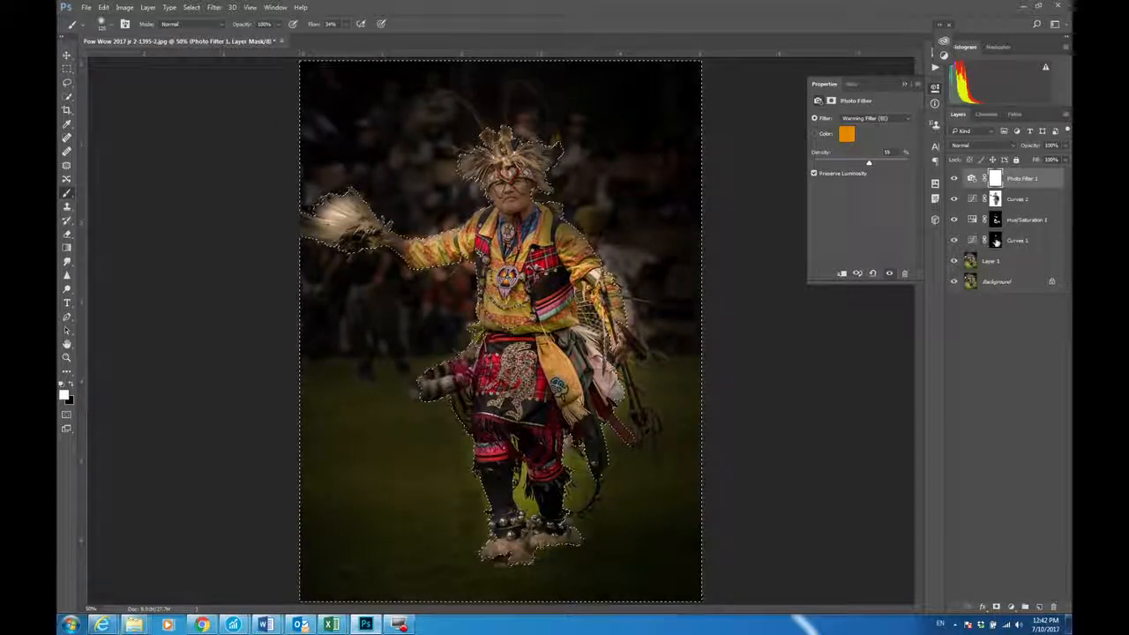
Step: Stamp all visible layers into a new merged layer above Photo Filter 1, keeping the originals, and compare the image with it hidden and shown
left_click(1028, 179)
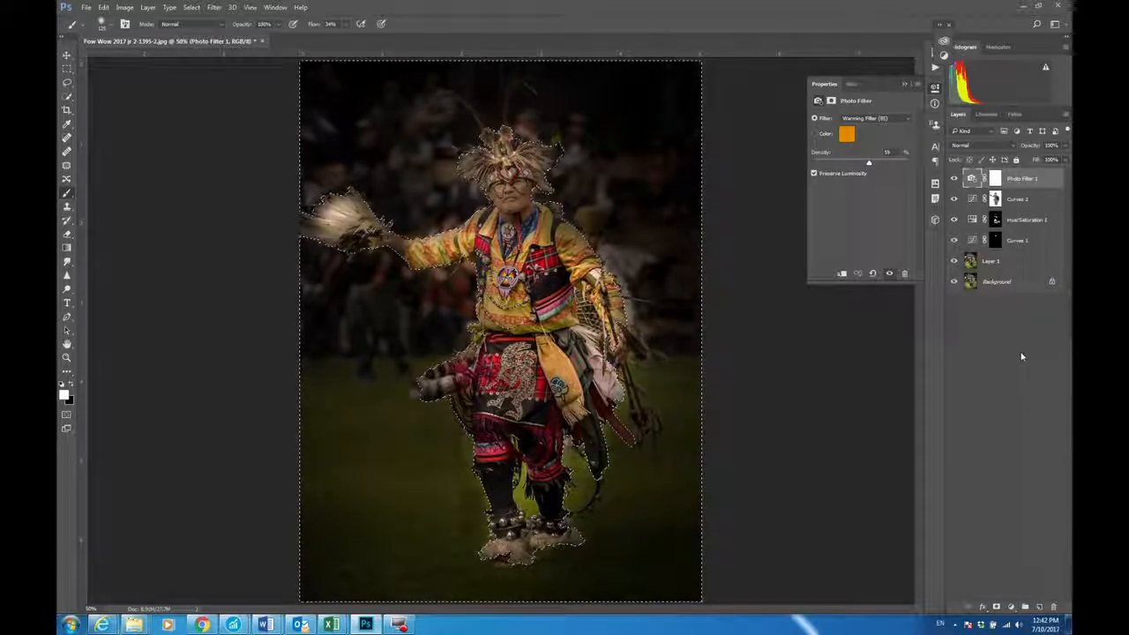
left_click(146, 9)
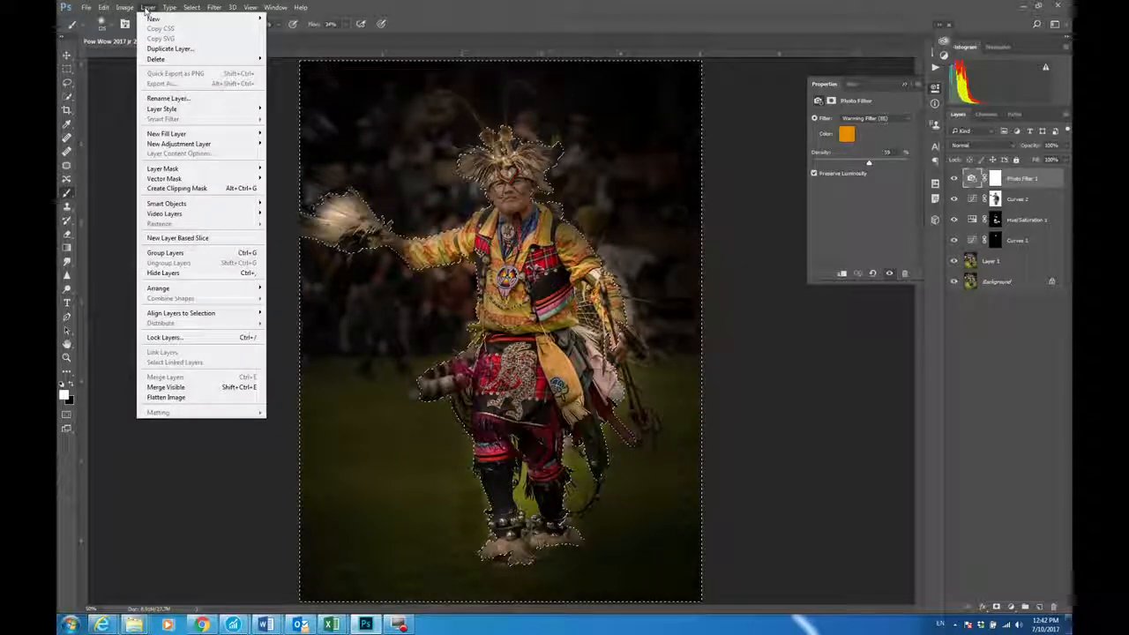
left_click(196, 390, "alt")
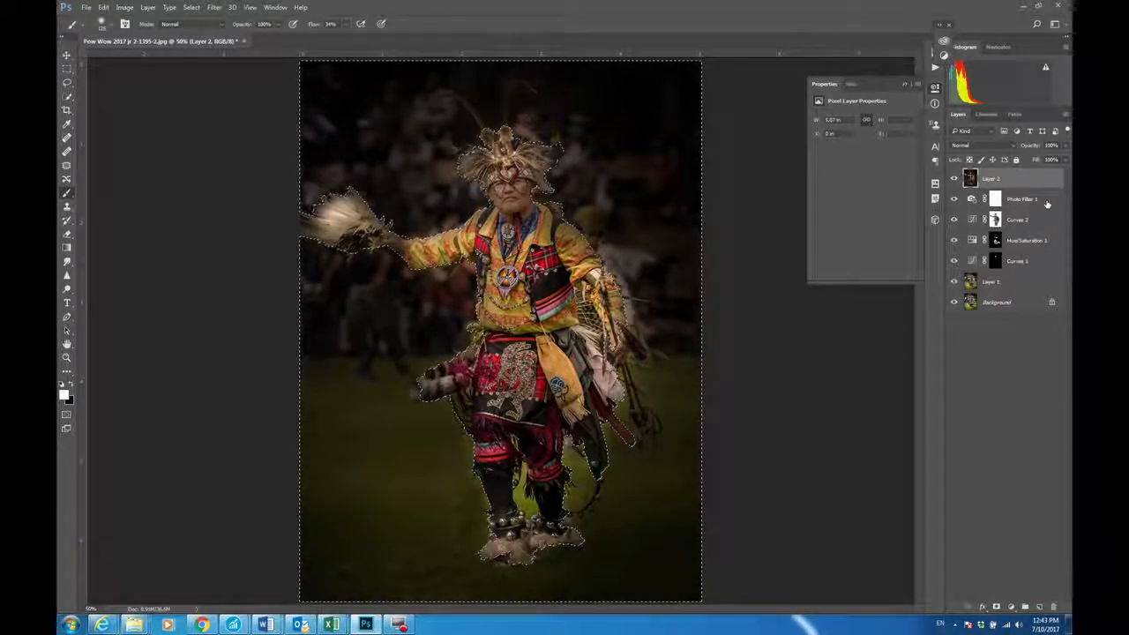
left_click(954, 179)
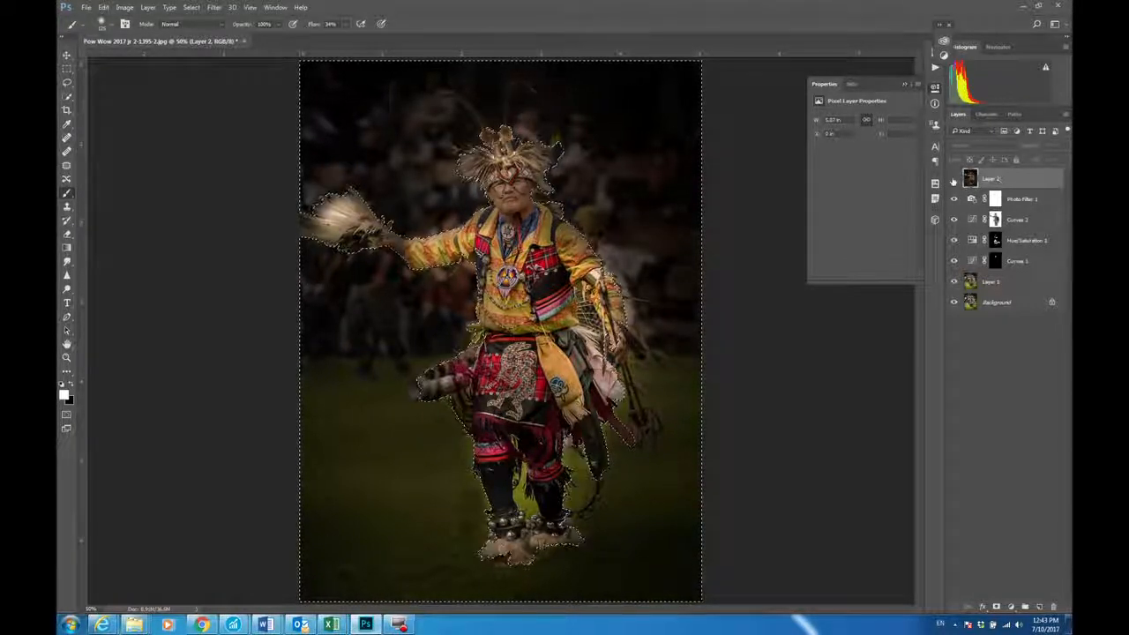
left_click(955, 179)
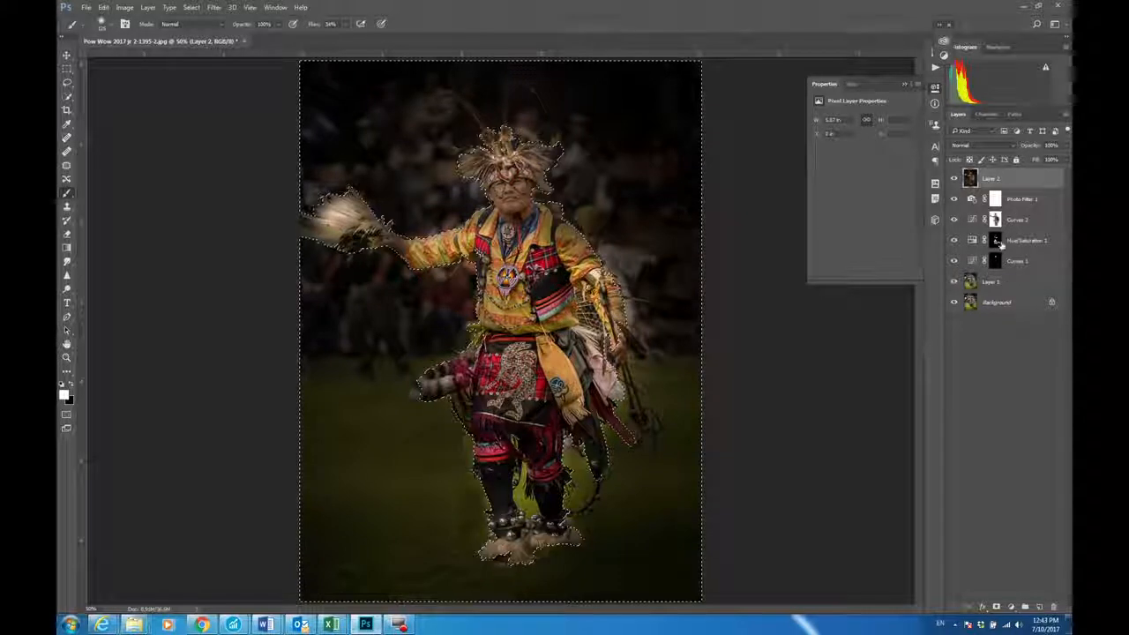